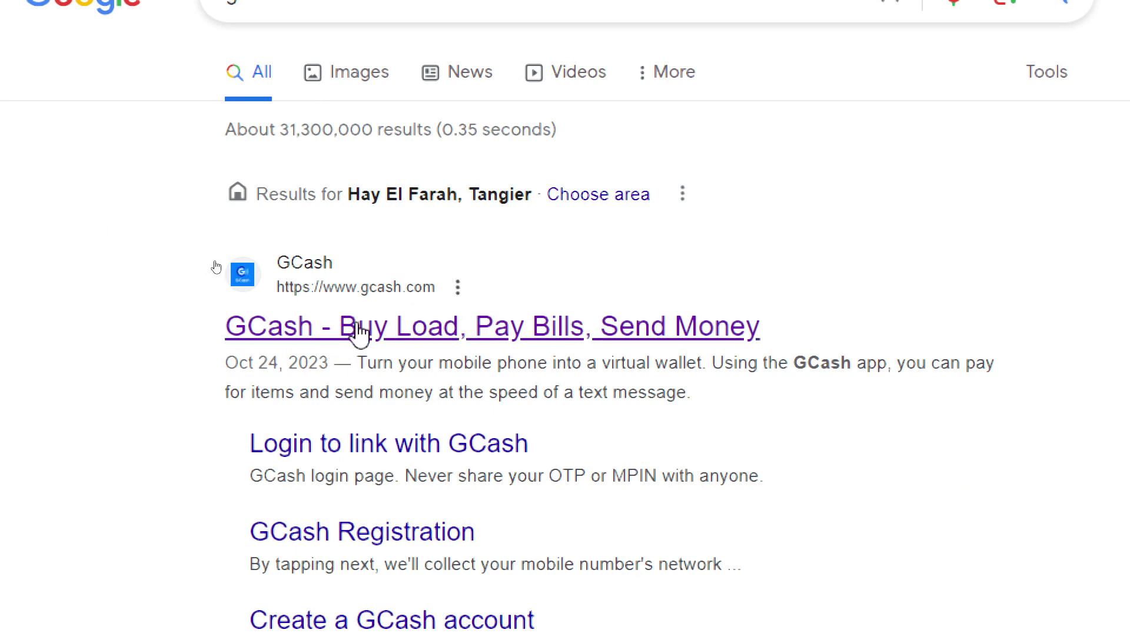
- Open the GCash site from the results and proceed to its +63 mobile number registration page
click(353, 330)
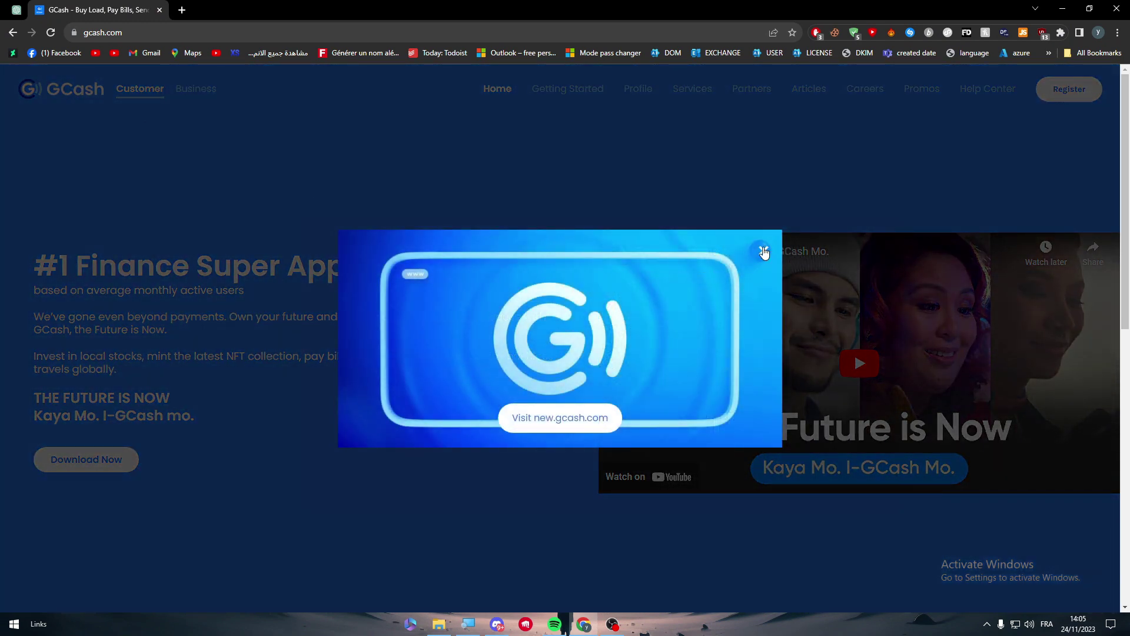
click(761, 250)
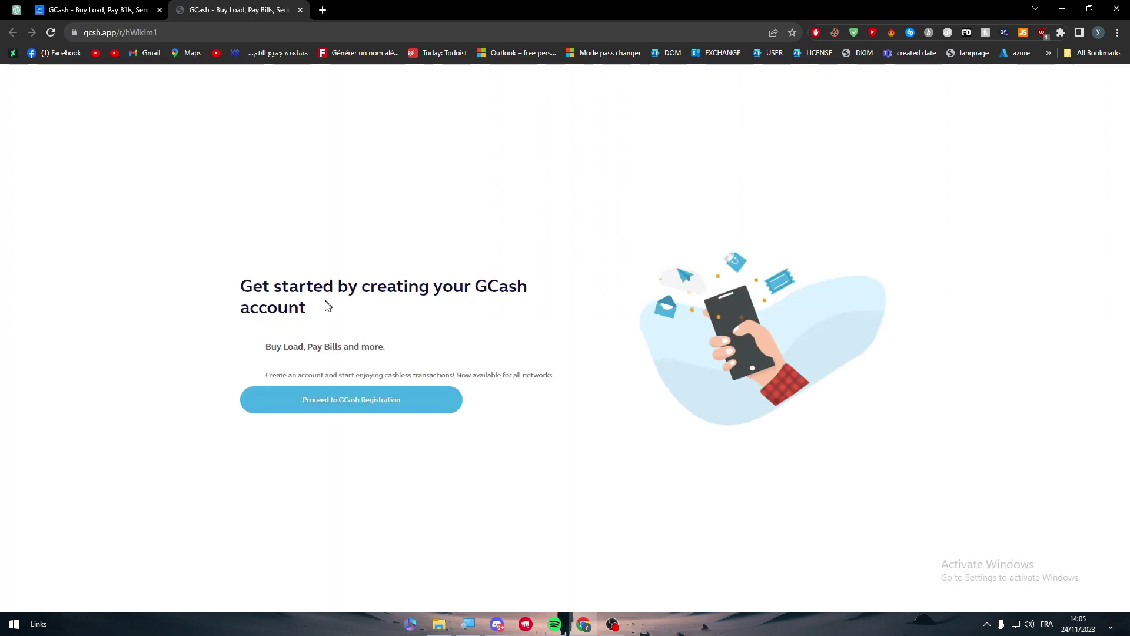
click(298, 400)
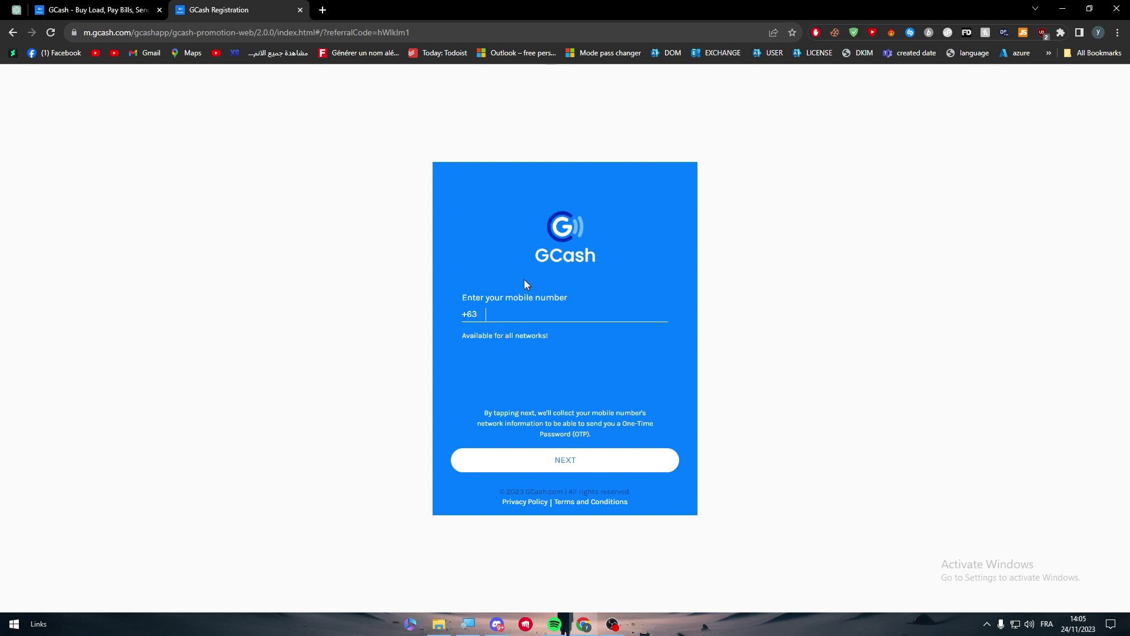
- Go to 5sim.net in a new browser tab
click(321, 9)
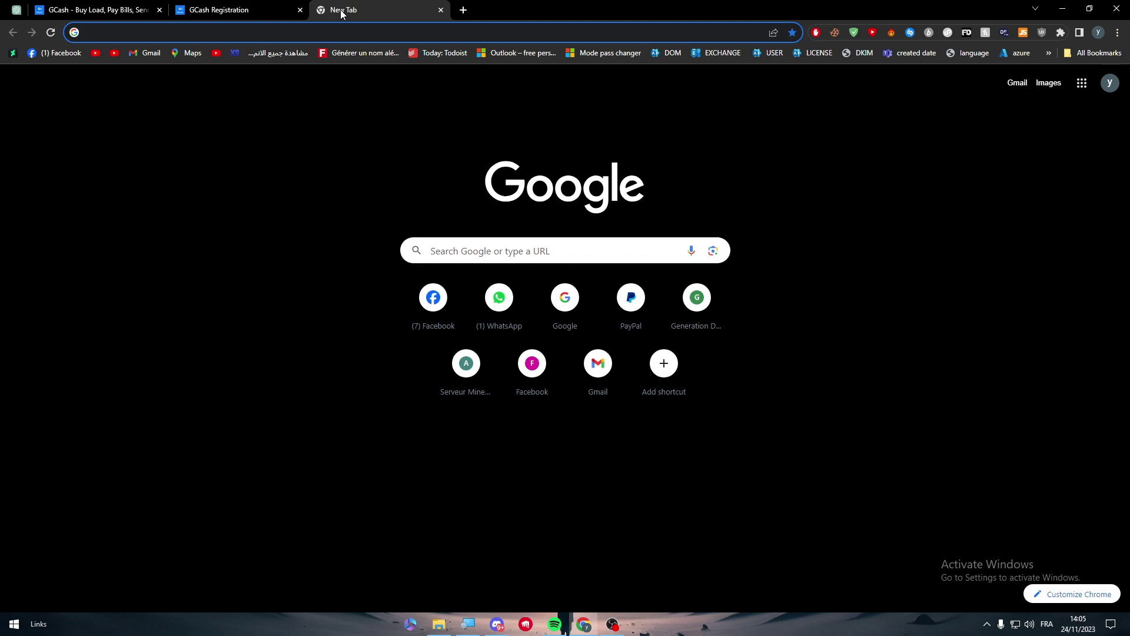
text(5sim.net)
key(Return)
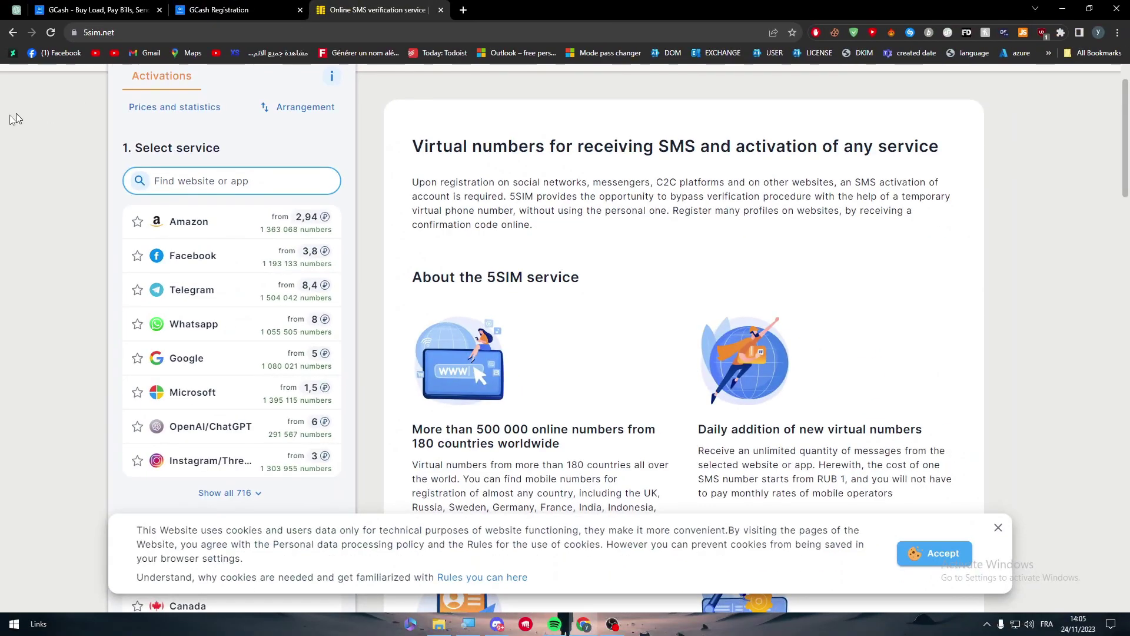
- Set the 5SIM service to Other and the country to Philippines
triple_click(171, 155)
click(177, 155)
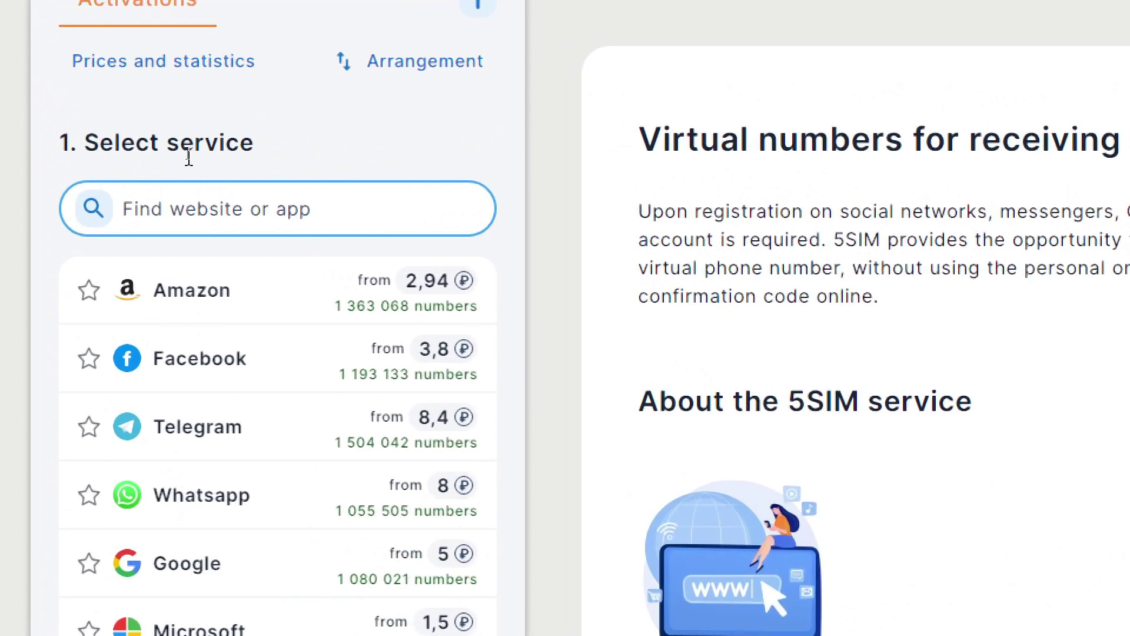
click(188, 203)
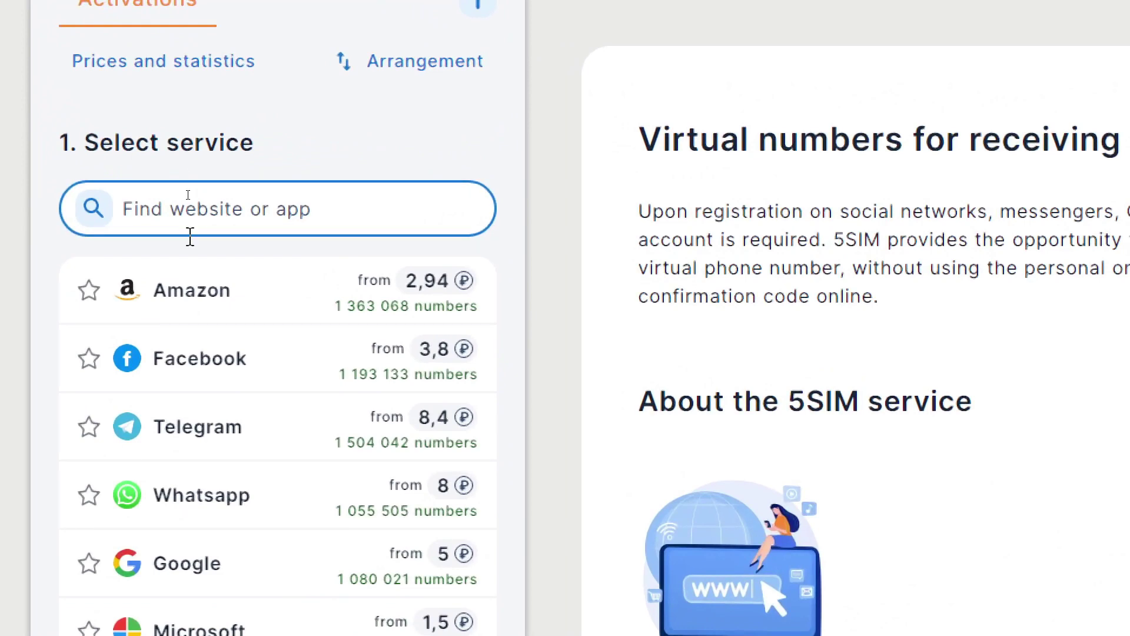
text(5s)
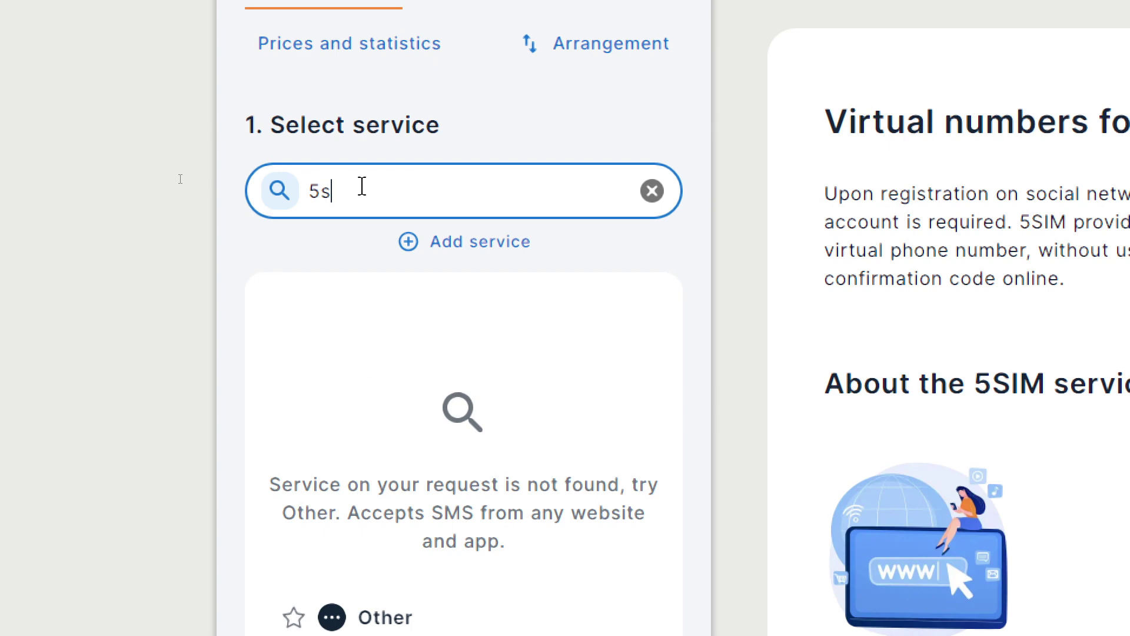
click(365, 617)
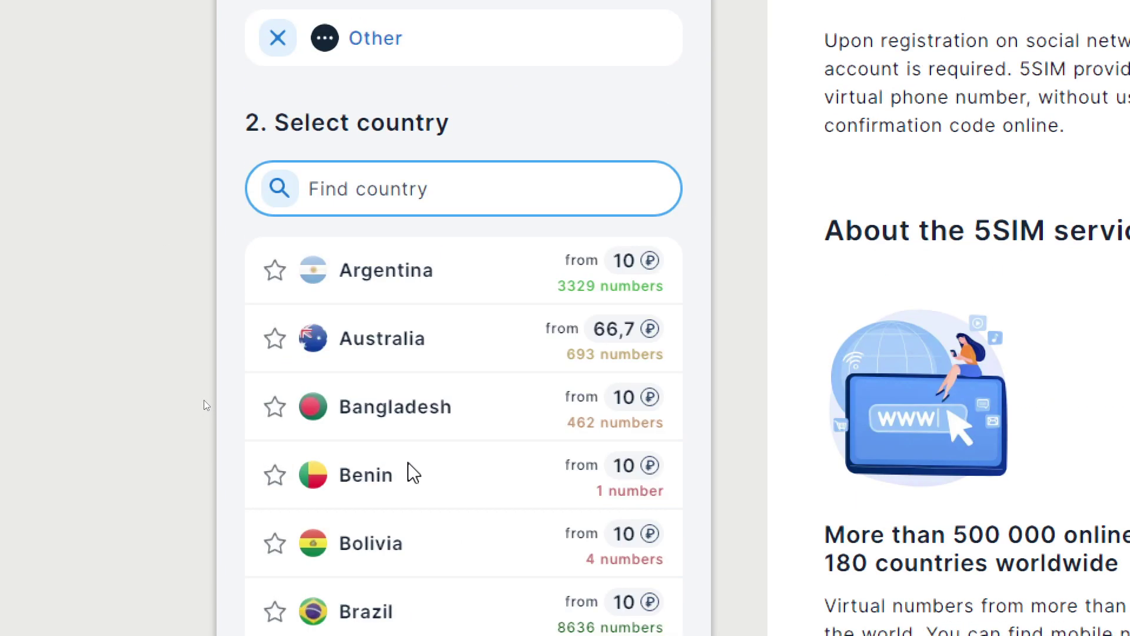
text(ph)
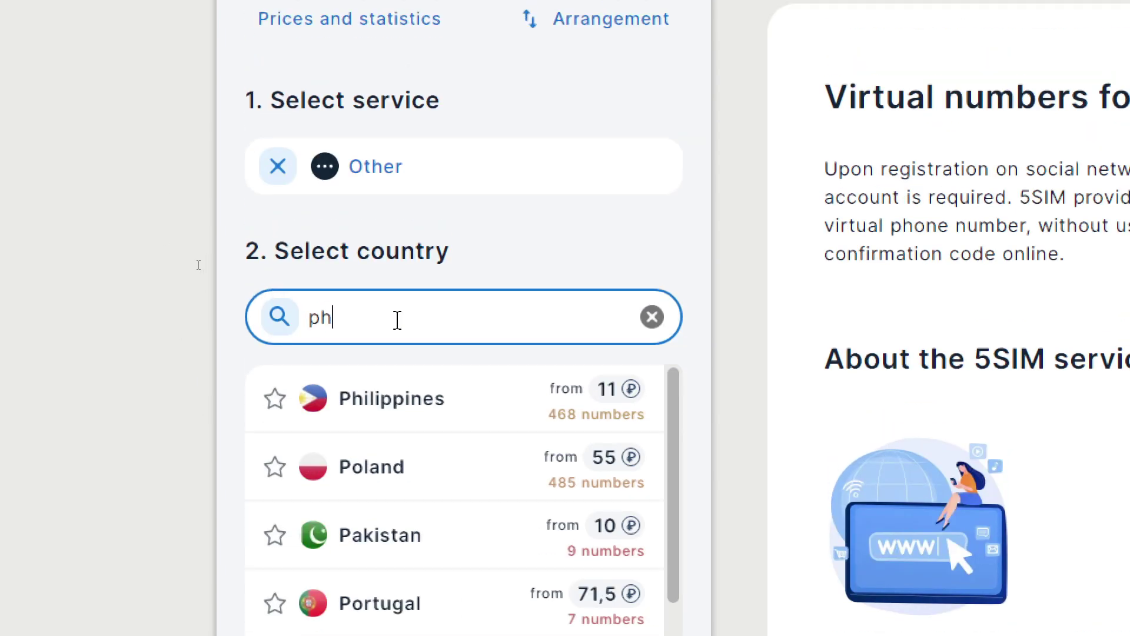
click(376, 434)
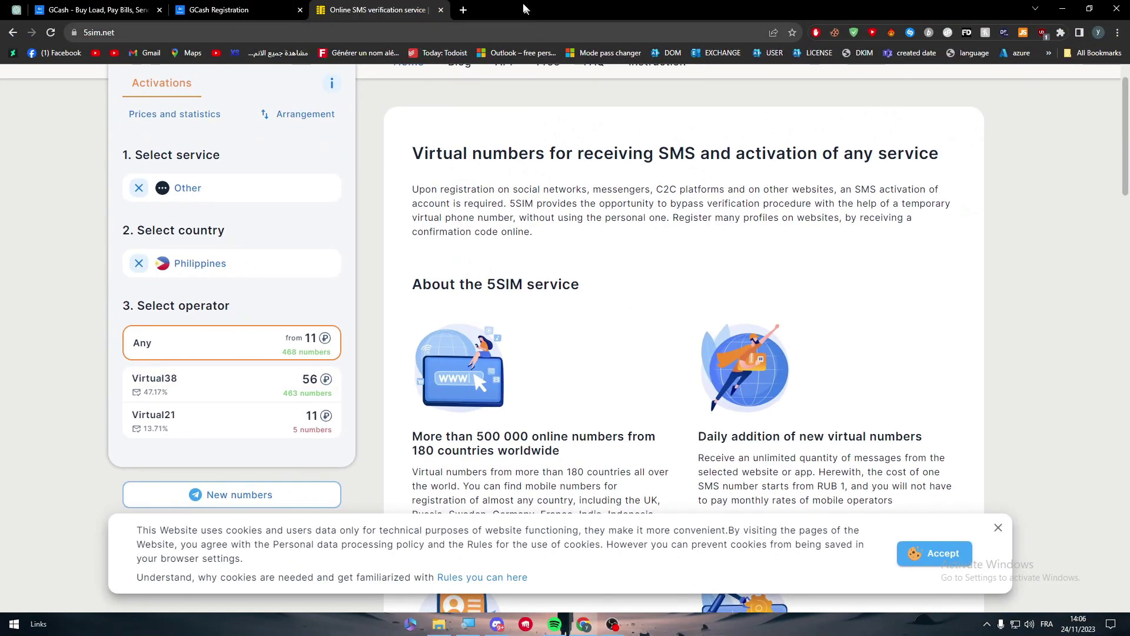
- Search '56 rupies to usd' (0.67 US dollars), then go back to the GCash Registration tab
click(463, 9)
text(56 )
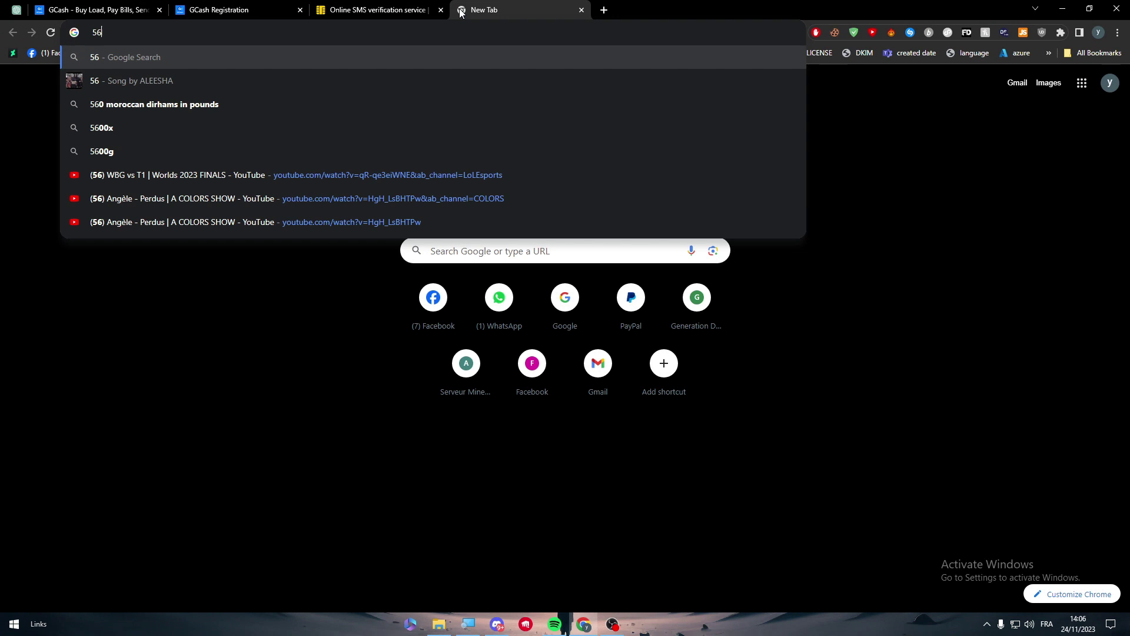
text(rupies to uds)
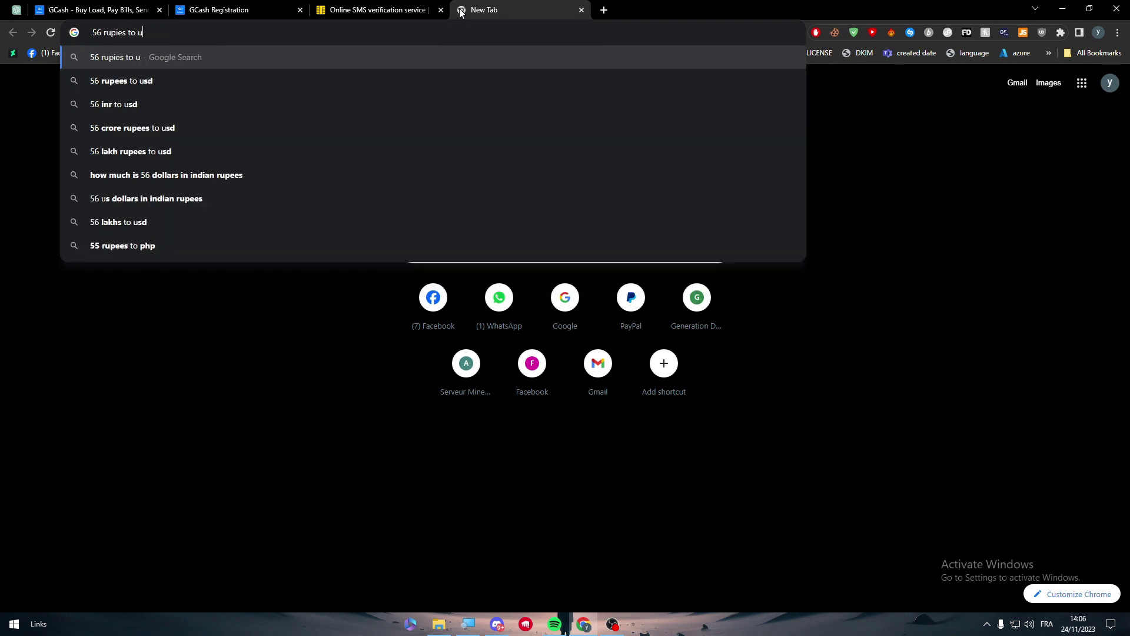
key(BackSpace)
key(BackSpace)
text(sd)
key(Return)
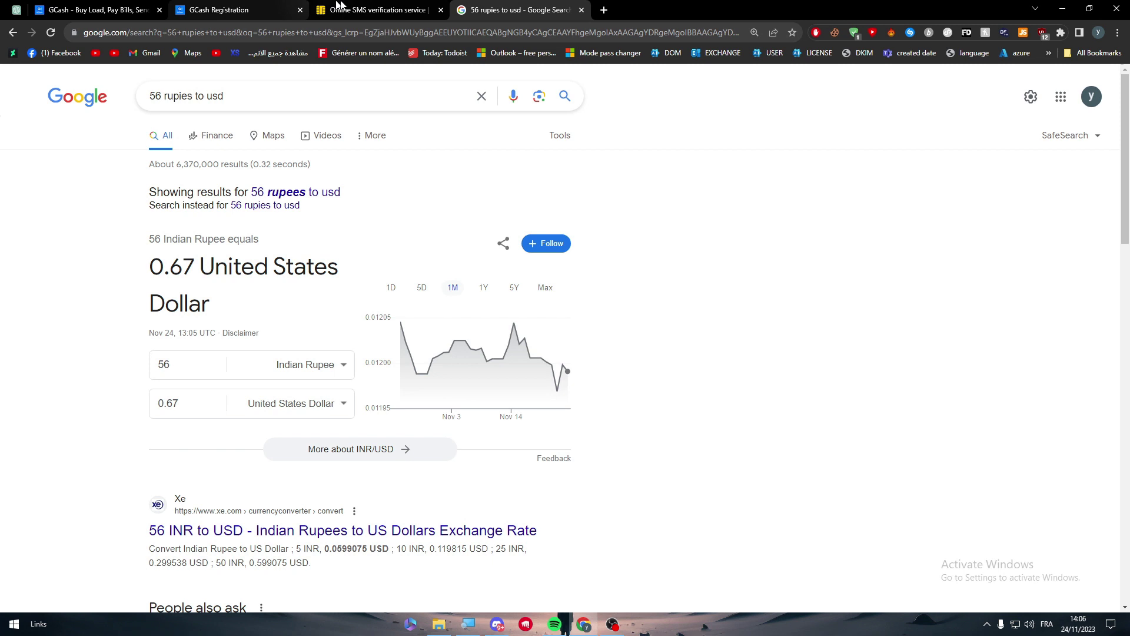
click(376, 10)
click(274, 10)
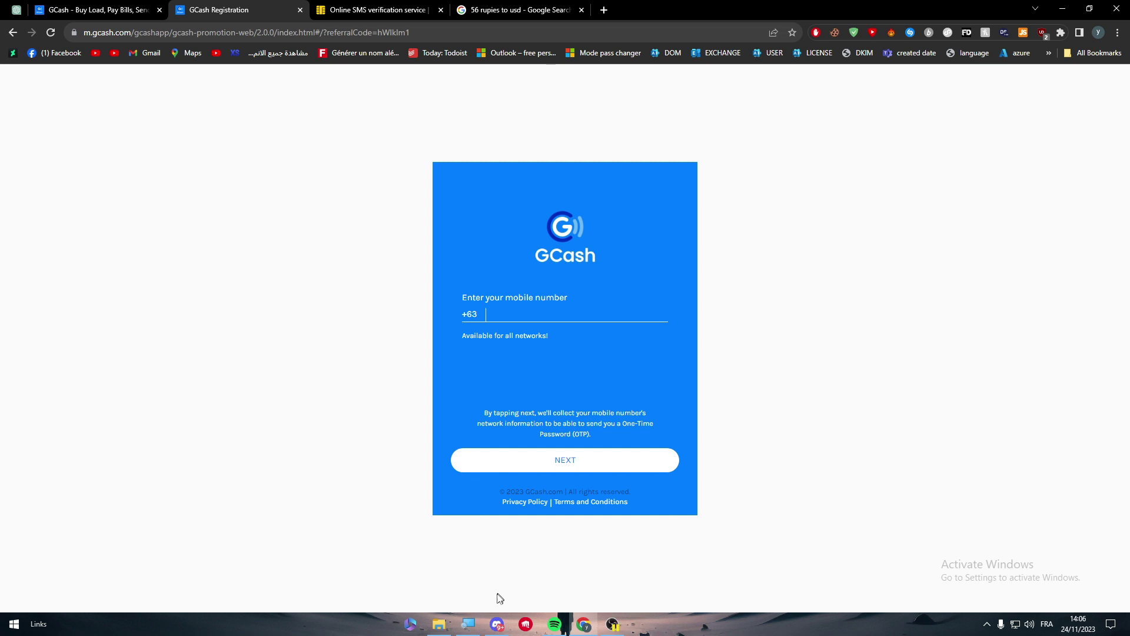
- Open the Nitro page in Discord's user settings and scroll to the plan cards
click(497, 624)
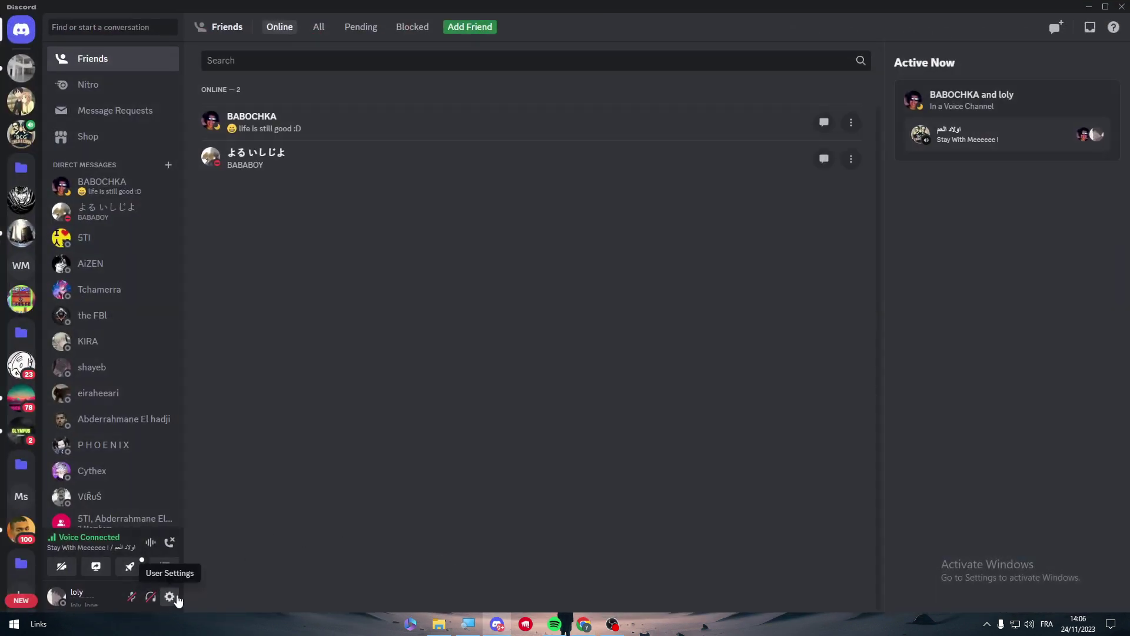
click(169, 596)
click(297, 256)
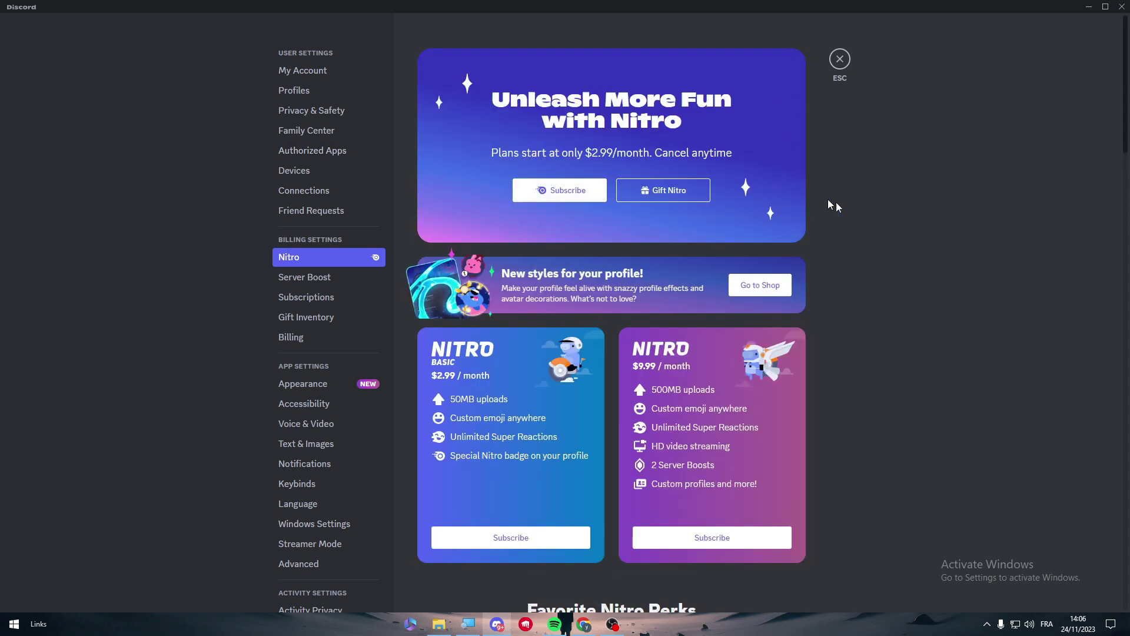
scroll(677, 259, down, 2)
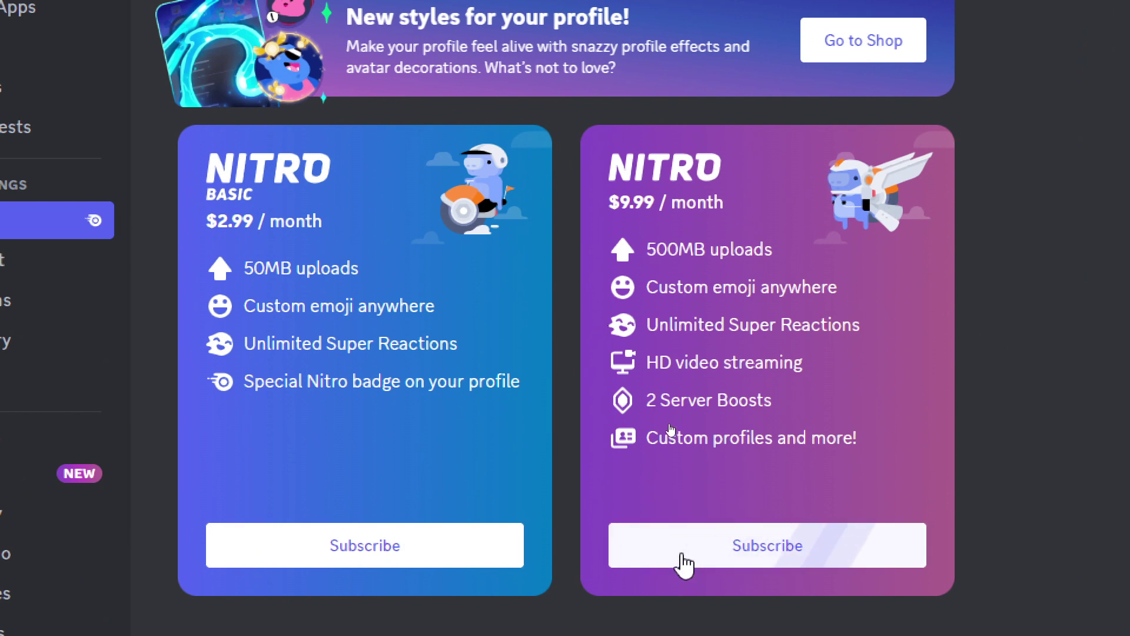
- Preview the monthly $9.99 Nitro checkout up to payment, then close it
click(674, 539)
click(300, 347)
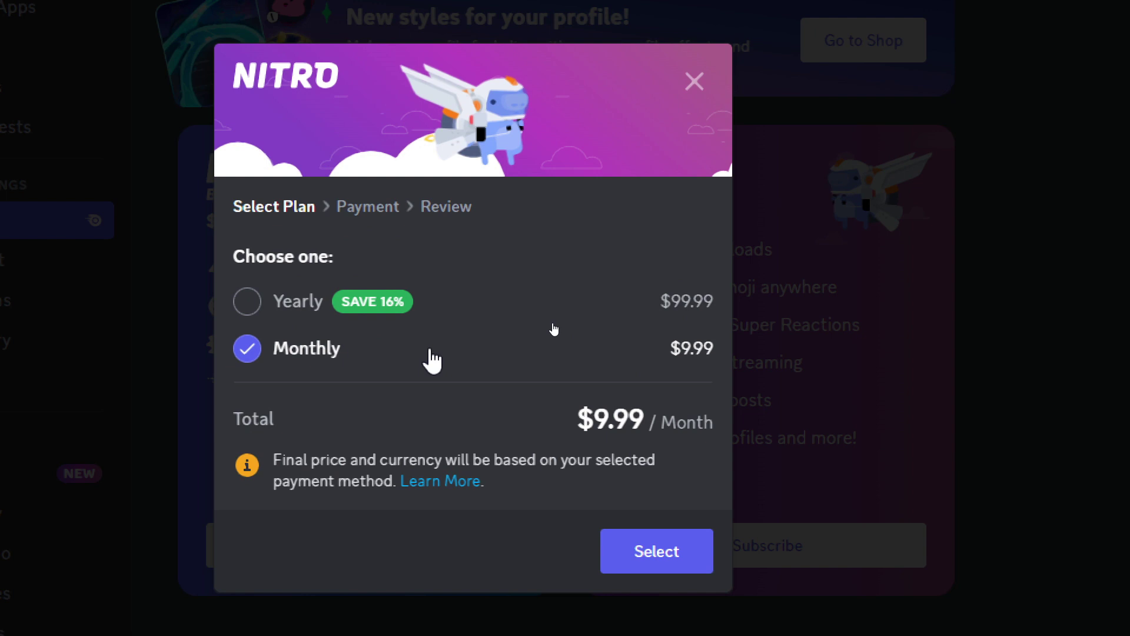
click(619, 550)
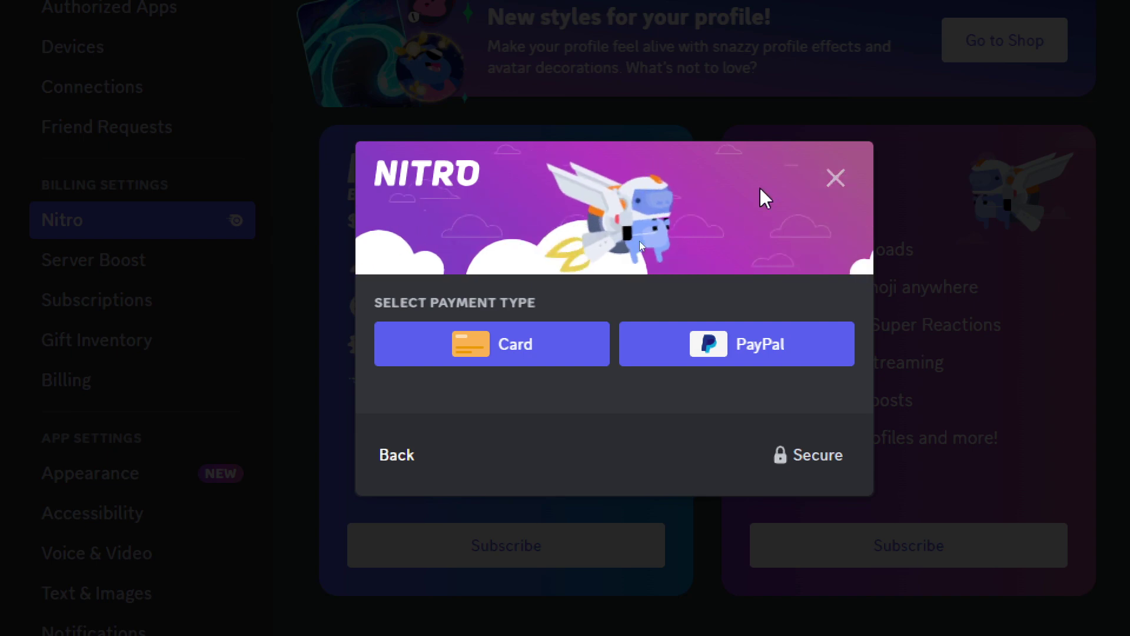
click(836, 177)
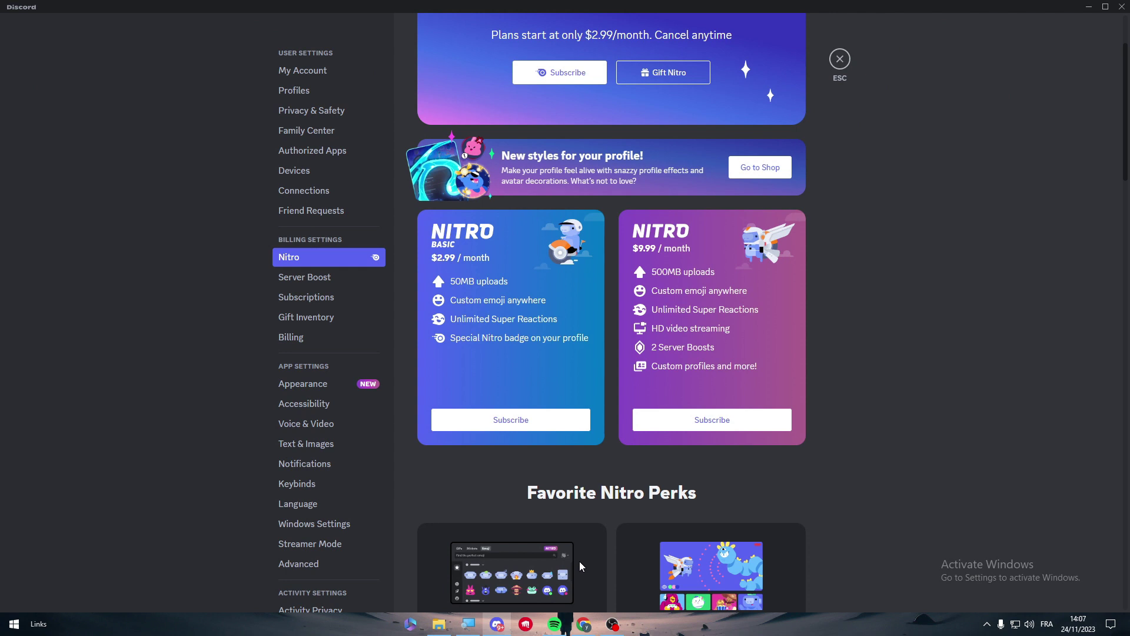
- Load discord.com in a new browser tab and close the rupees-to-USD search tab
click(589, 625)
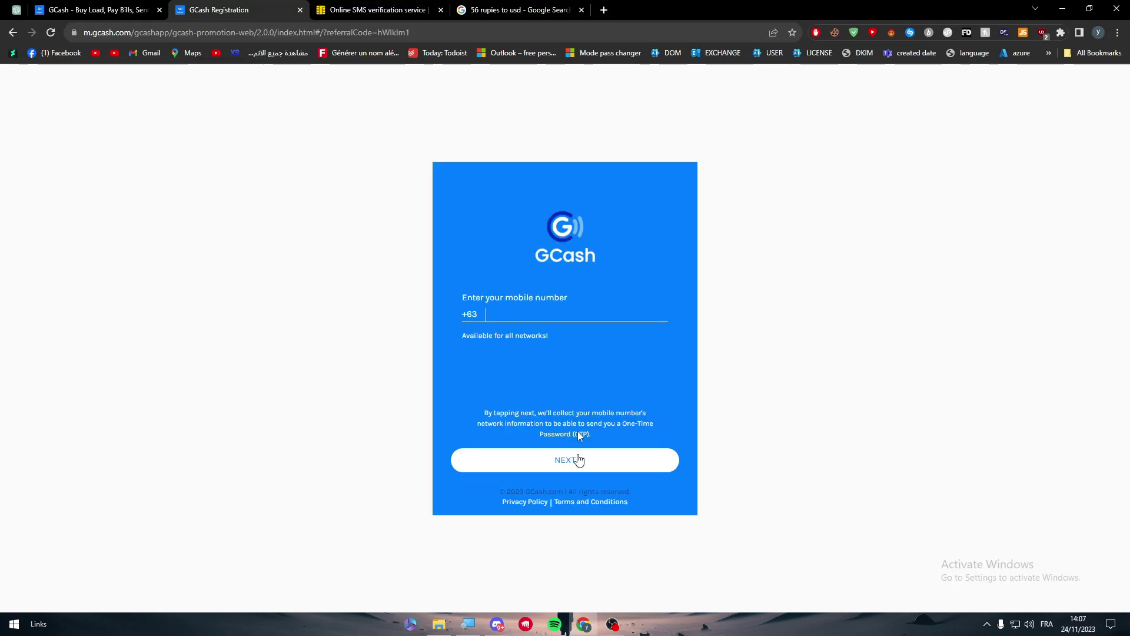
click(604, 9)
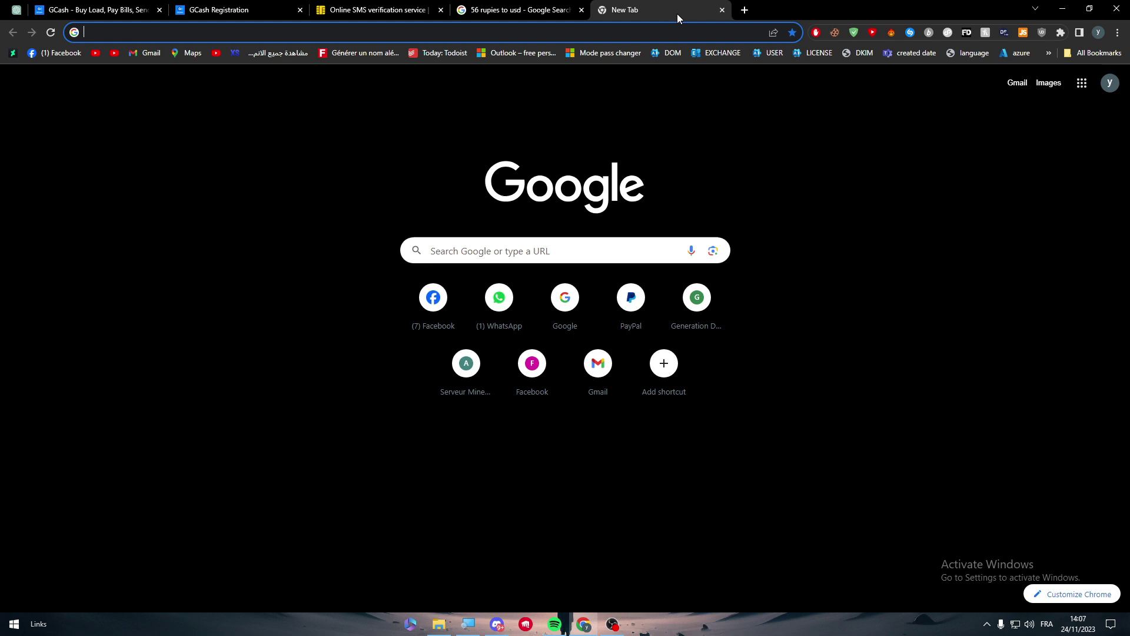
text(disco)
key(Return)
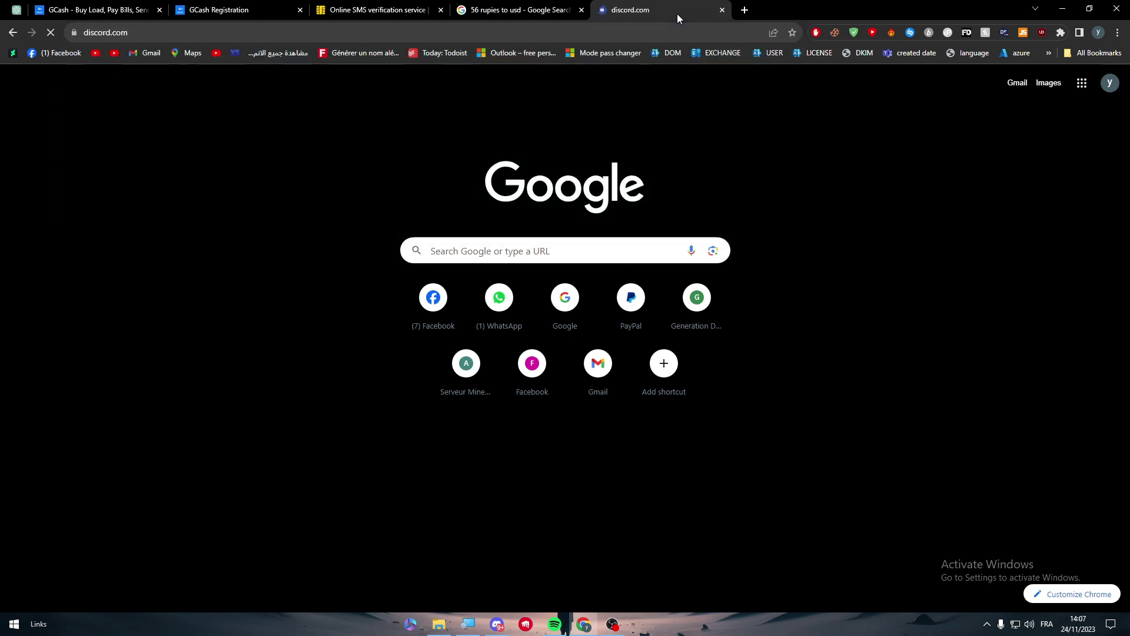
click(582, 10)
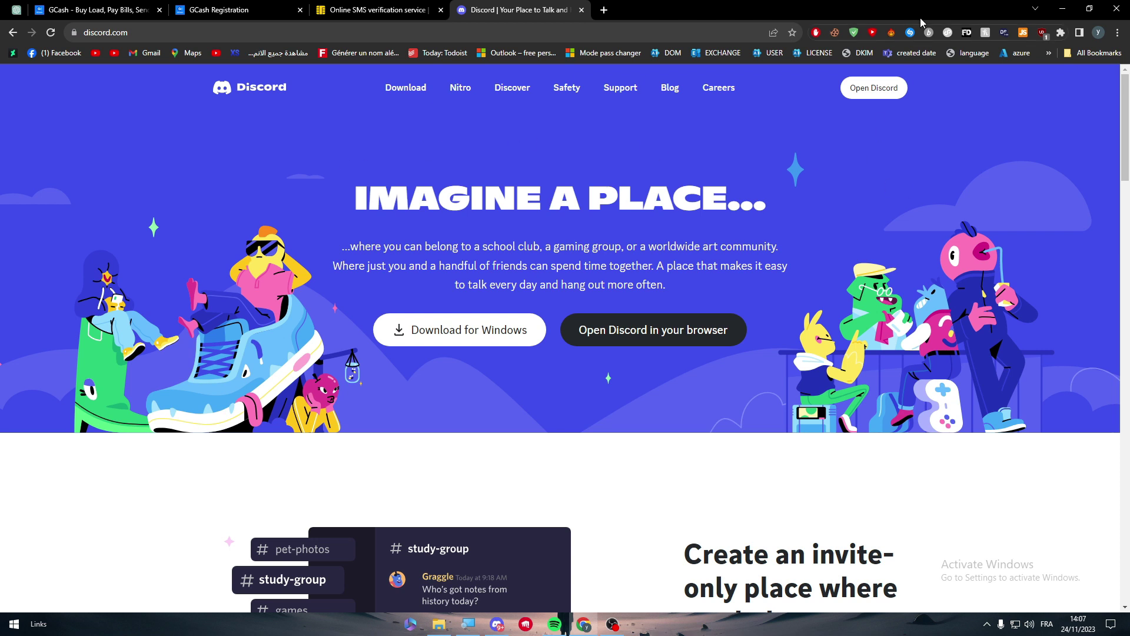
- Set Hola VPN's location to the Philippines and claim the free 12 hours
click(892, 33)
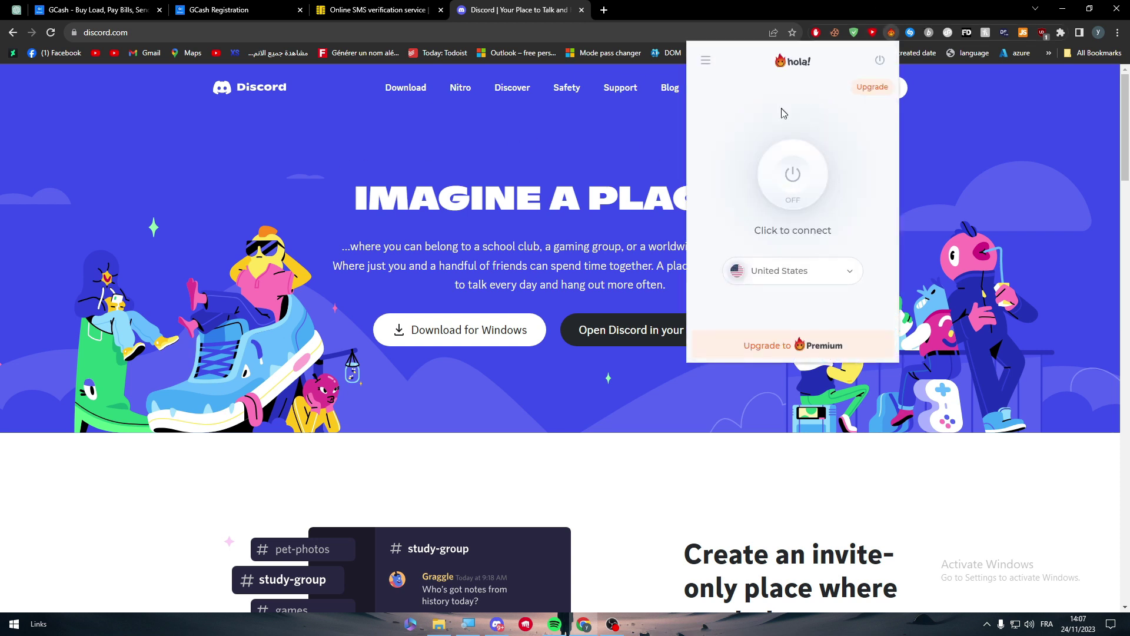
click(830, 270)
text(ph)
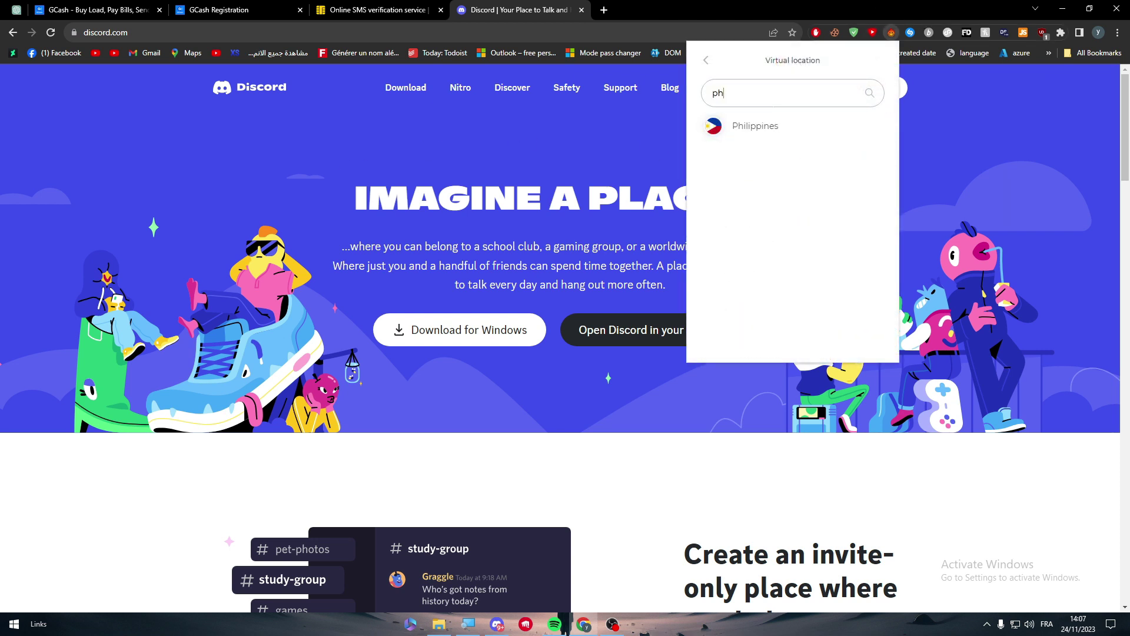
click(786, 133)
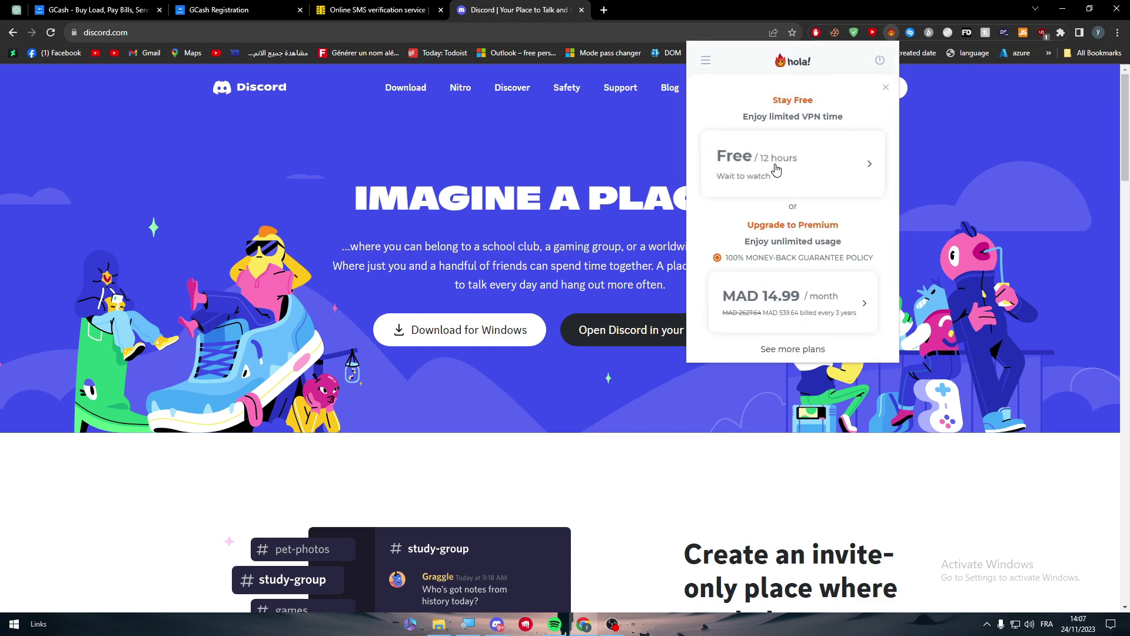
click(845, 171)
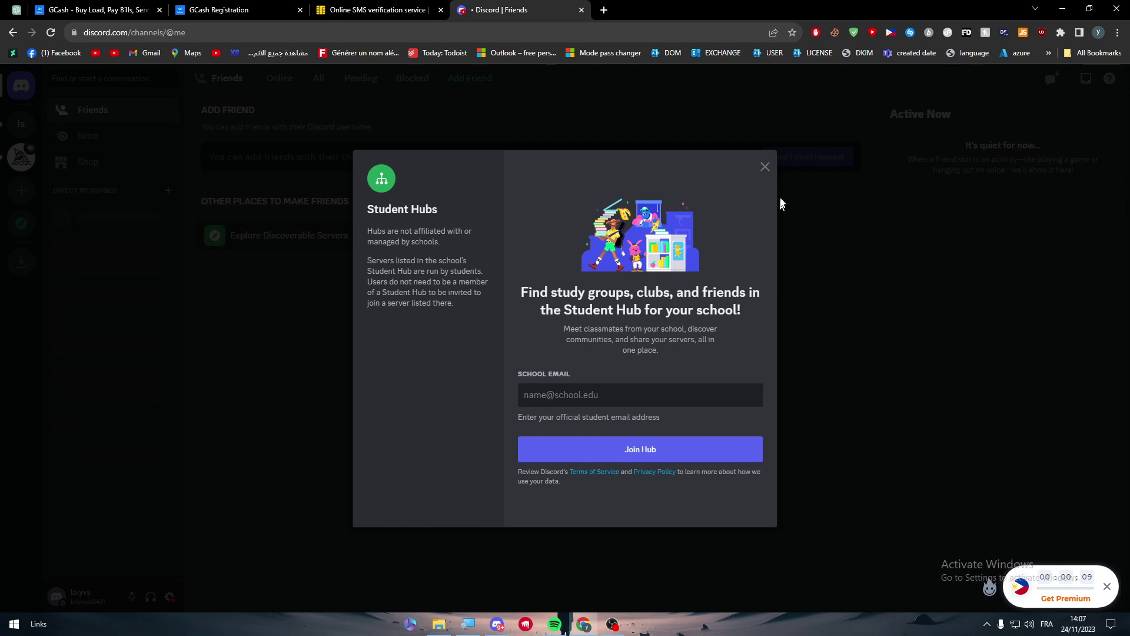
- Dismiss the Student Hubs and username prompts, then open Discord's user settings
click(765, 171)
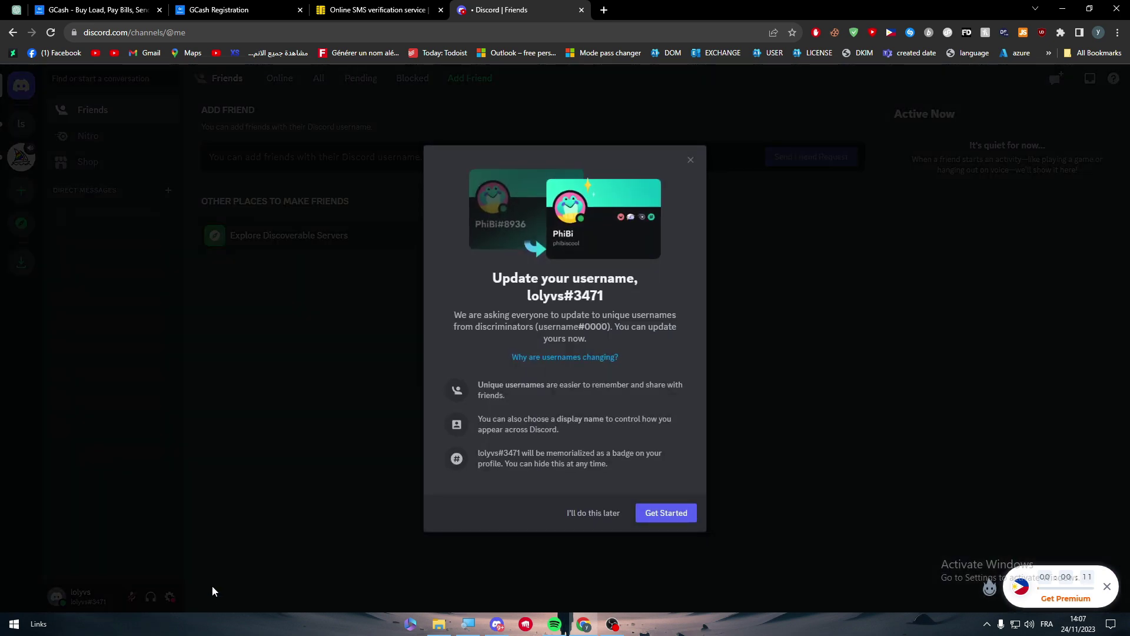
click(212, 585)
click(170, 597)
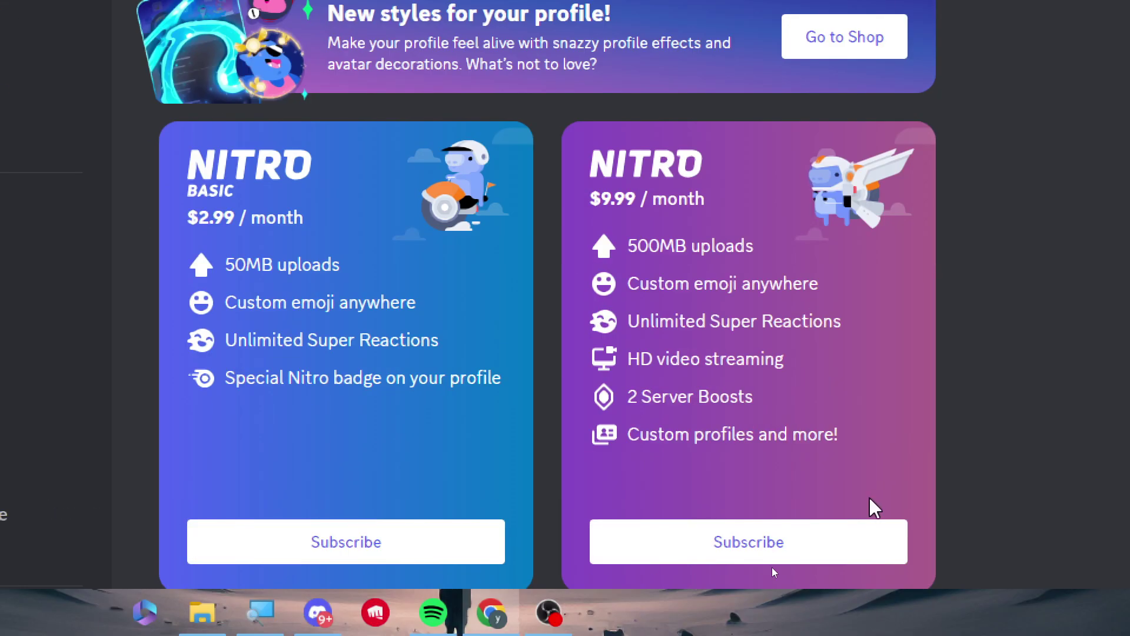
- Preview the monthly $9.99 Nitro checkout to the payment options, then close it
click(766, 553)
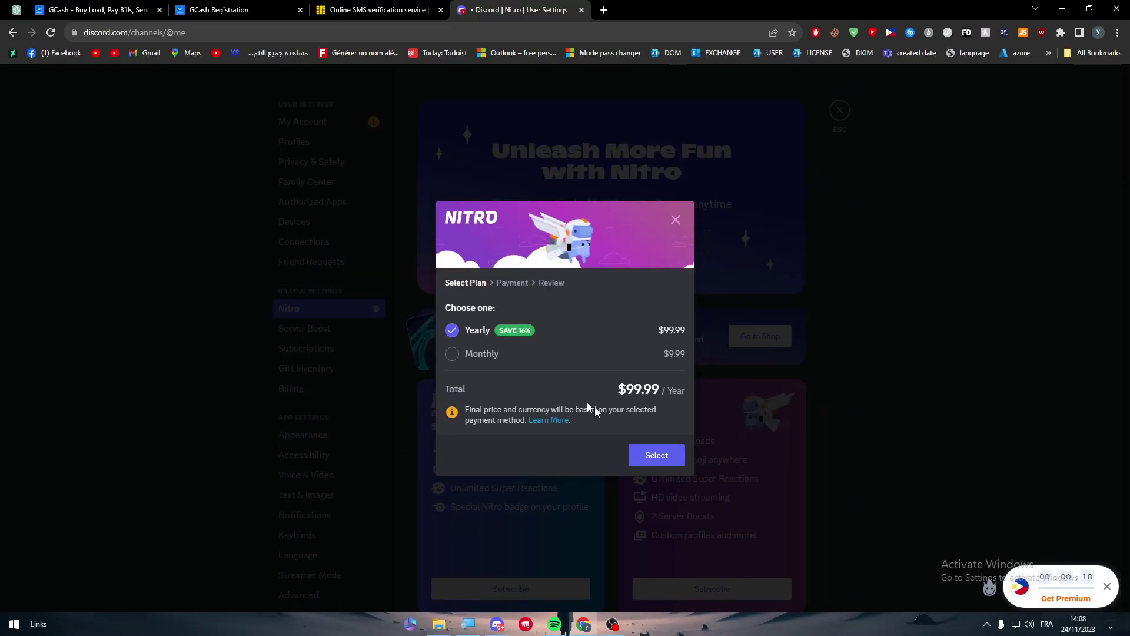
key(Down)
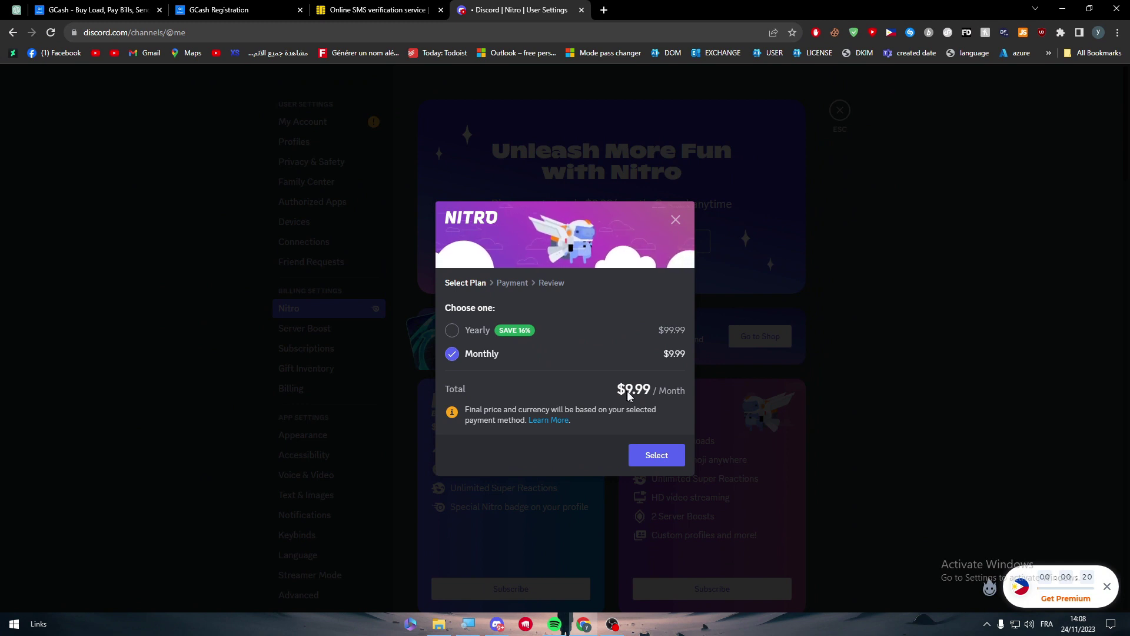
click(658, 458)
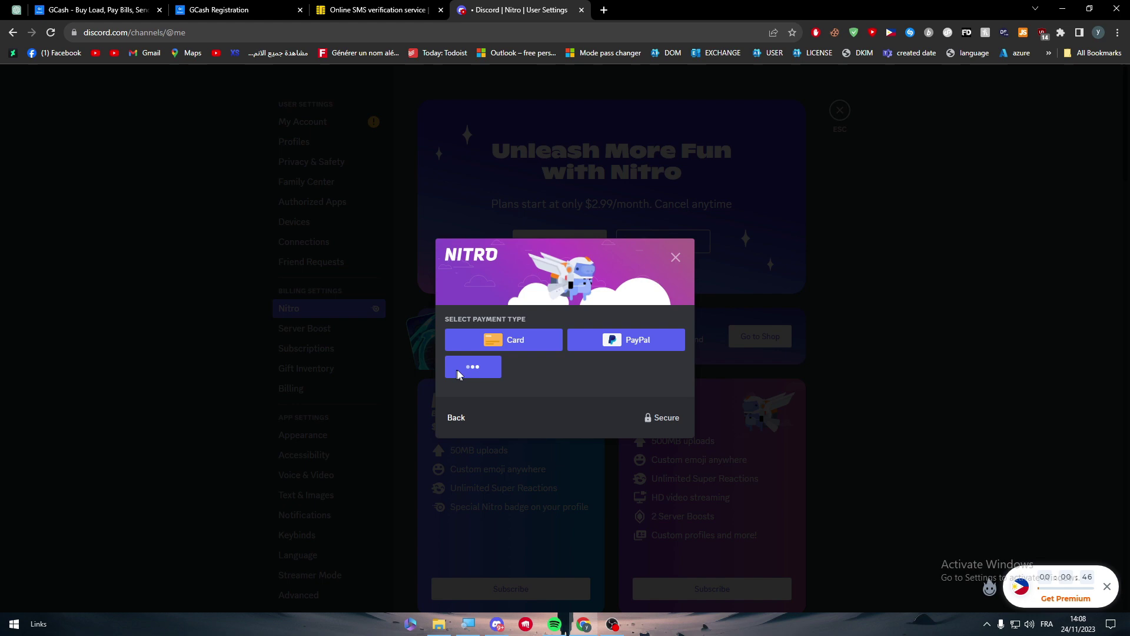
click(676, 257)
click(546, 542)
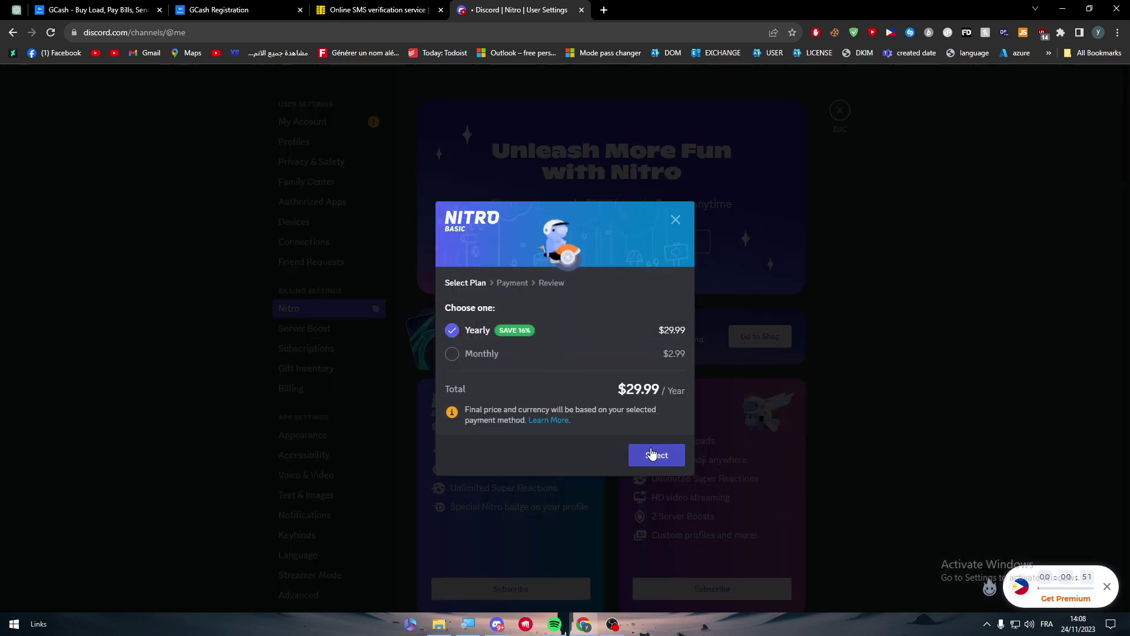
click(651, 454)
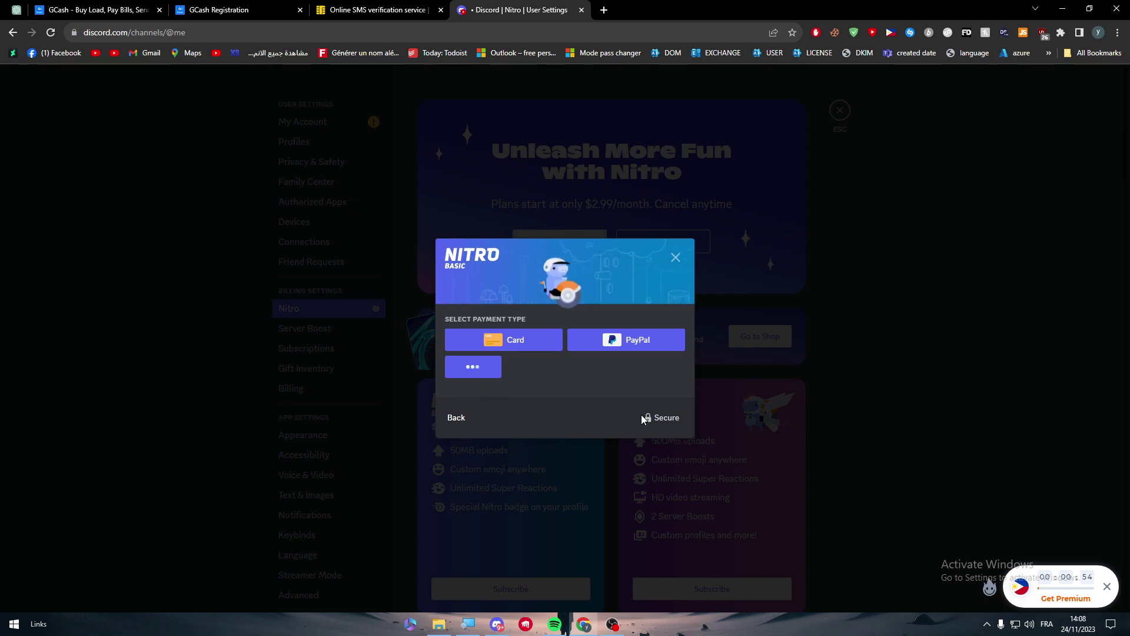
click(677, 259)
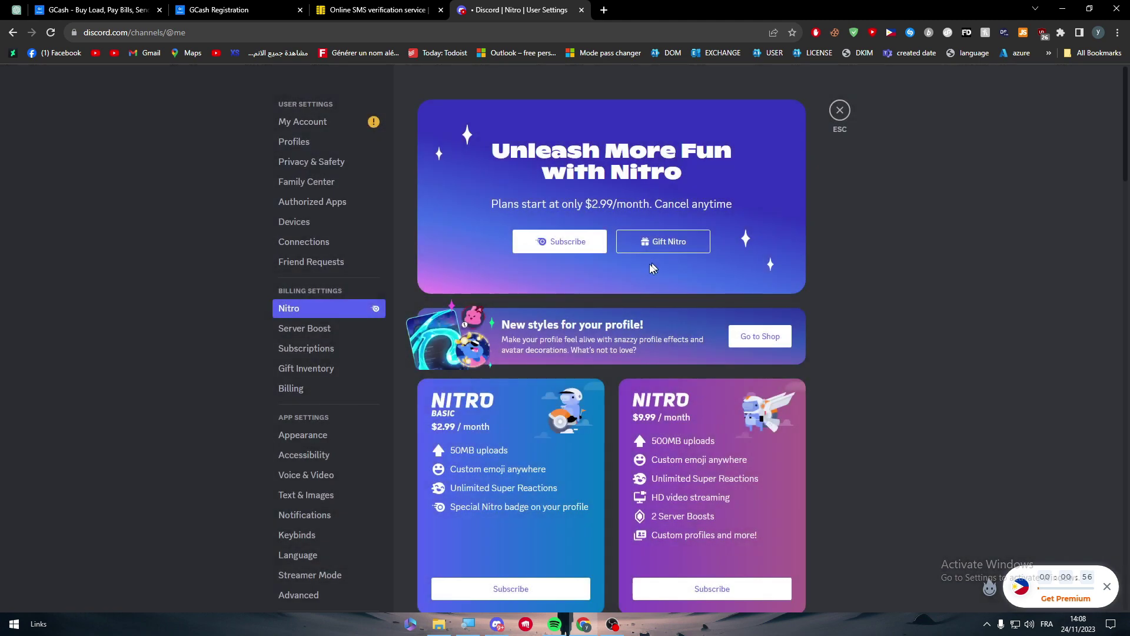
scroll(639, 280, down, 10)
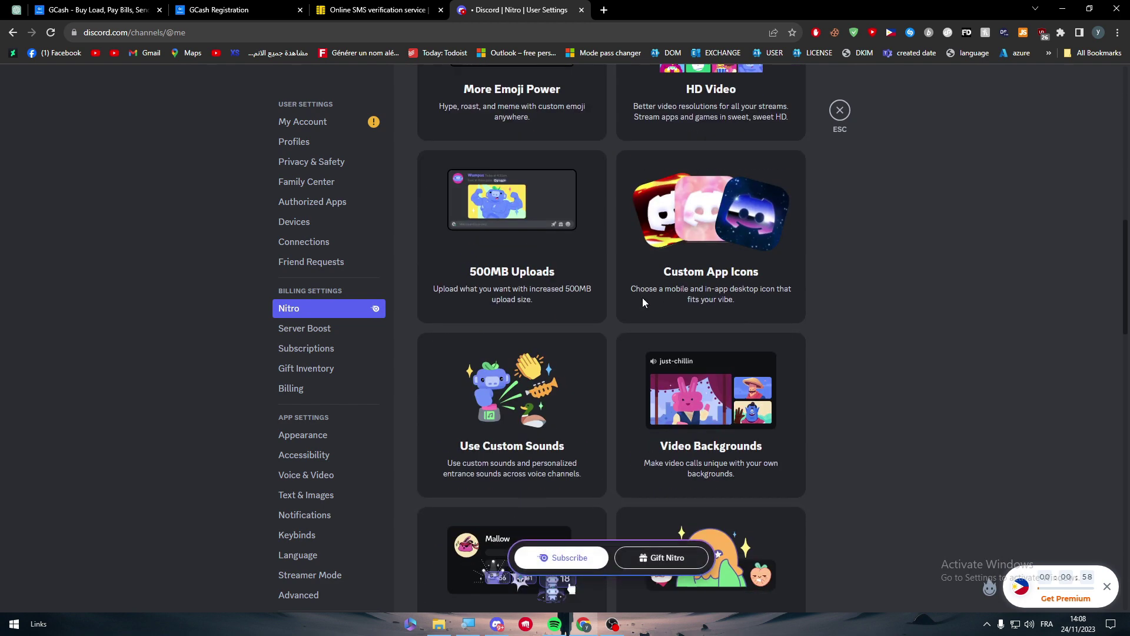
scroll(642, 306, down, 15)
scroll(641, 314, down, 4)
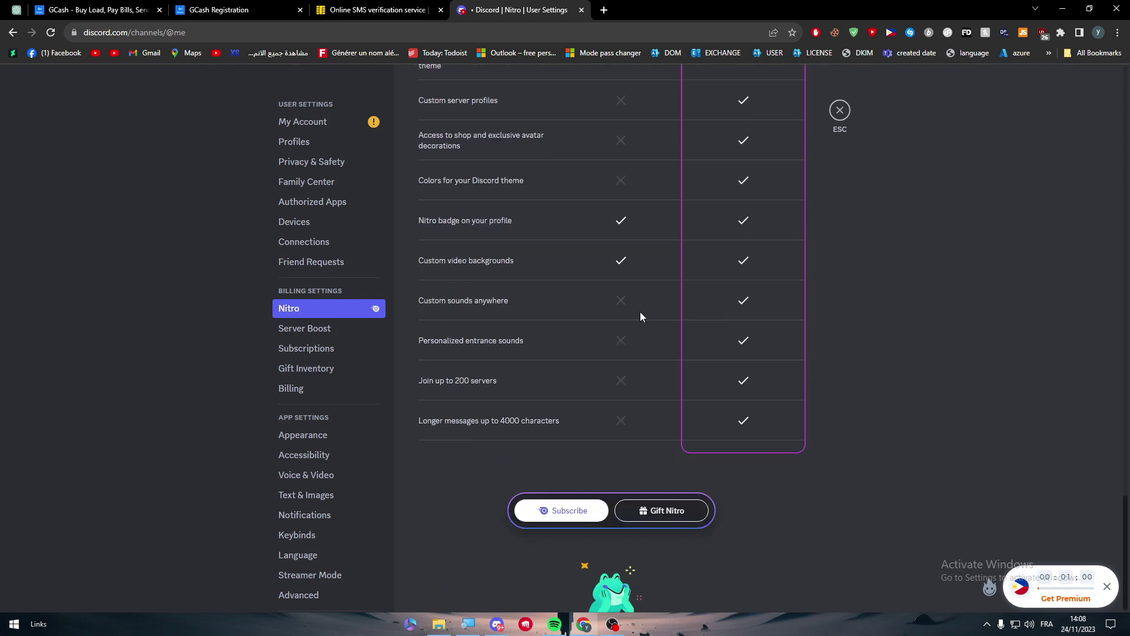
scroll(640, 311, up, 14)
scroll(595, 371, up, 20)
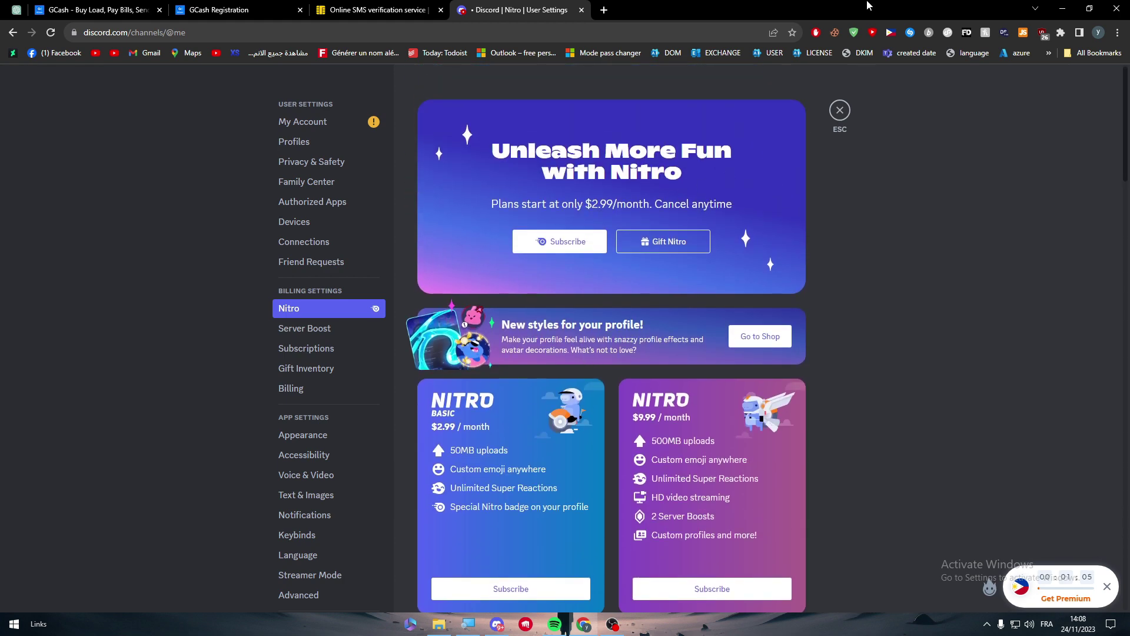
click(891, 32)
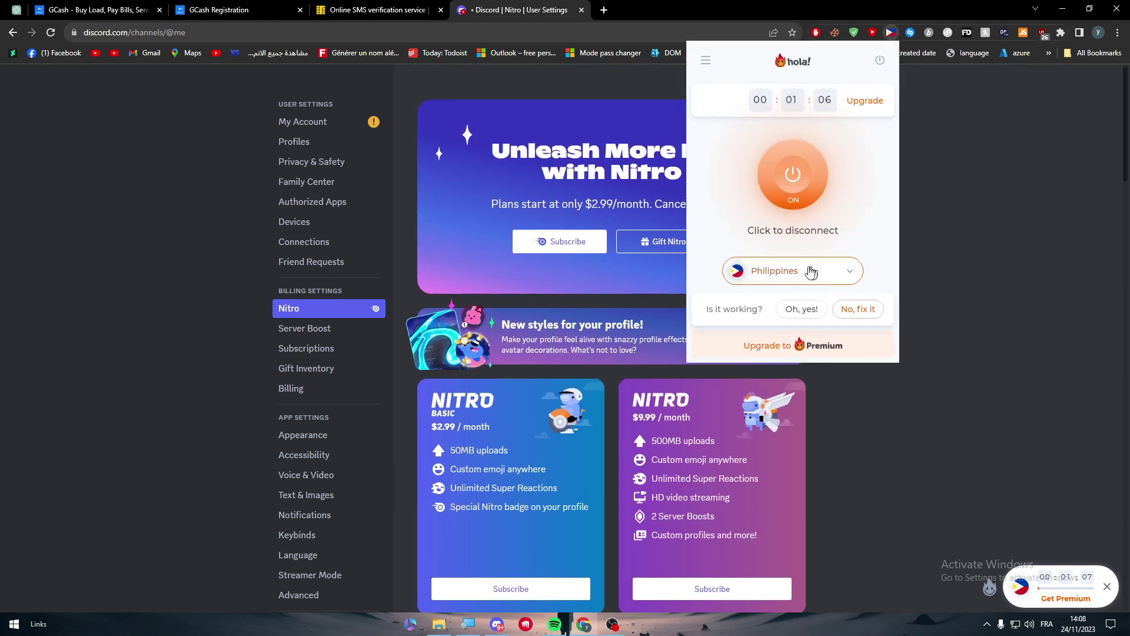
click(654, 190)
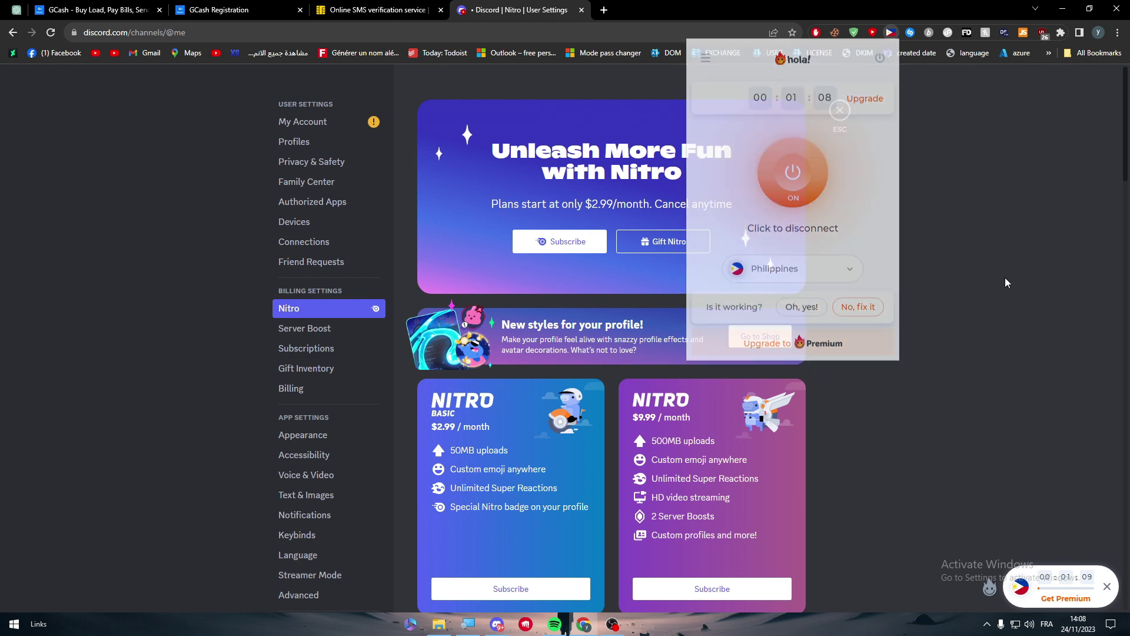
click(721, 589)
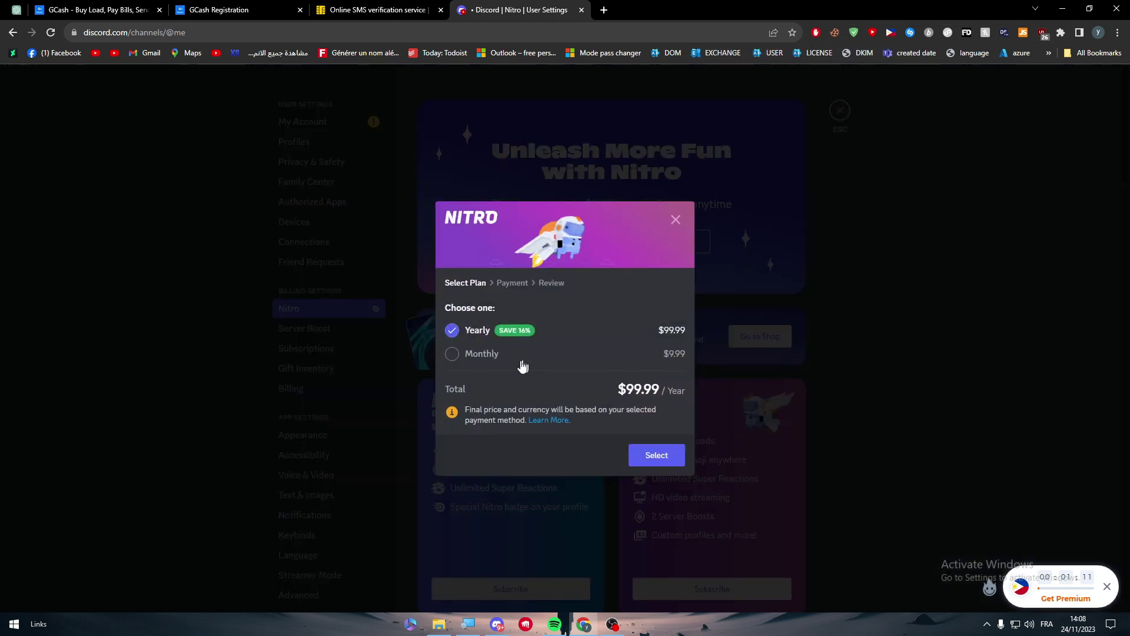
click(661, 464)
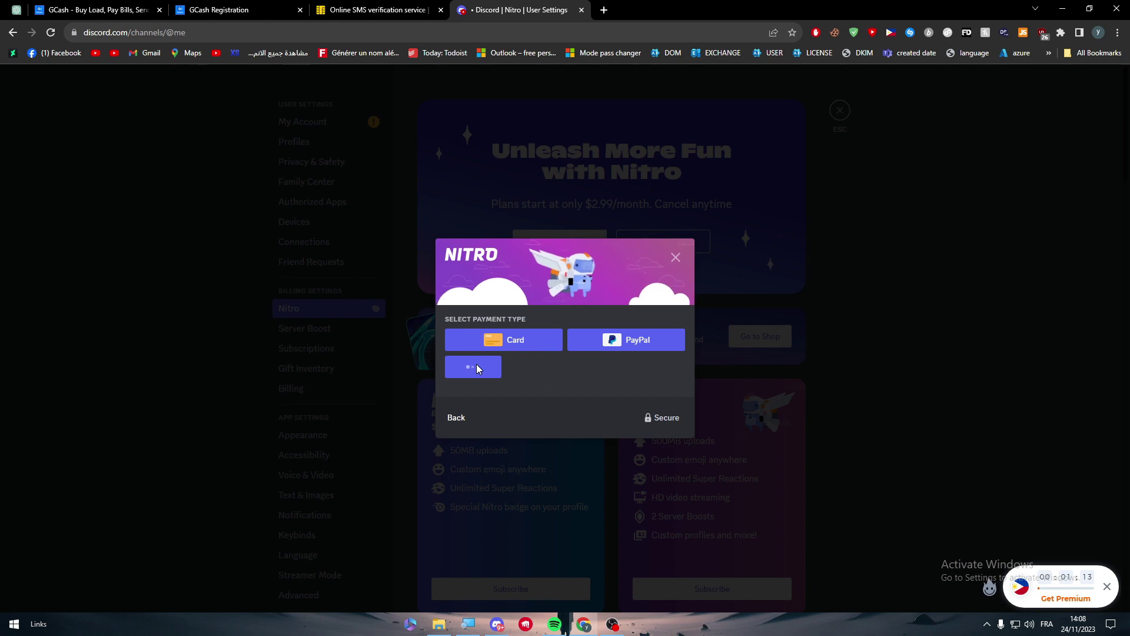
click(475, 364)
- Close the Nitro payment dialog, exit settings, and join General voice on the user's server
click(674, 259)
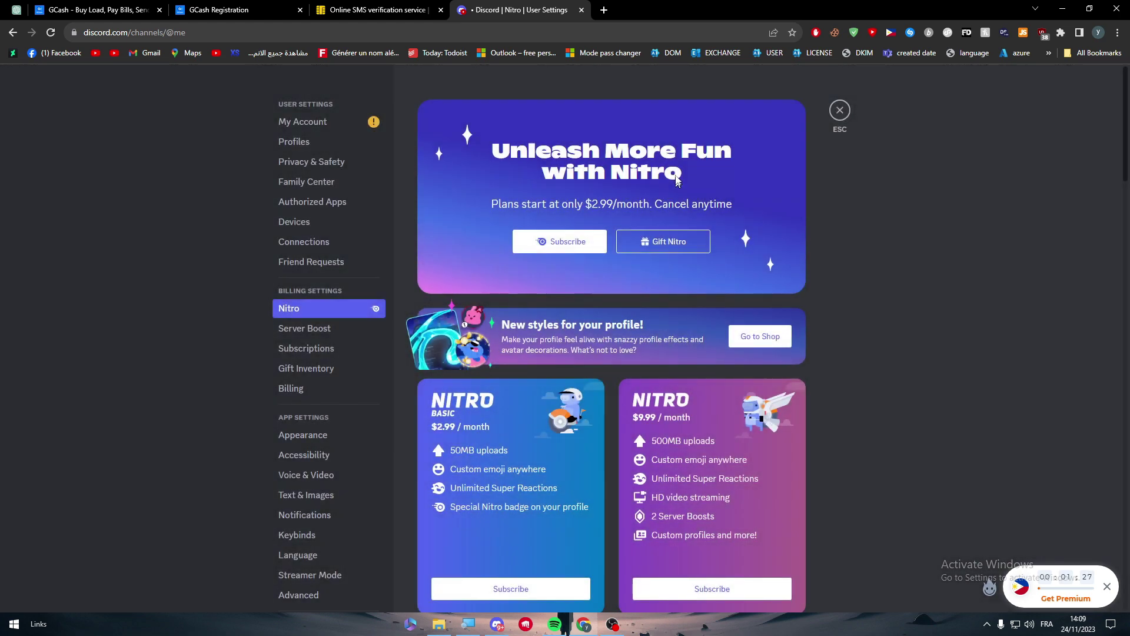
scroll(771, 572, down, 3)
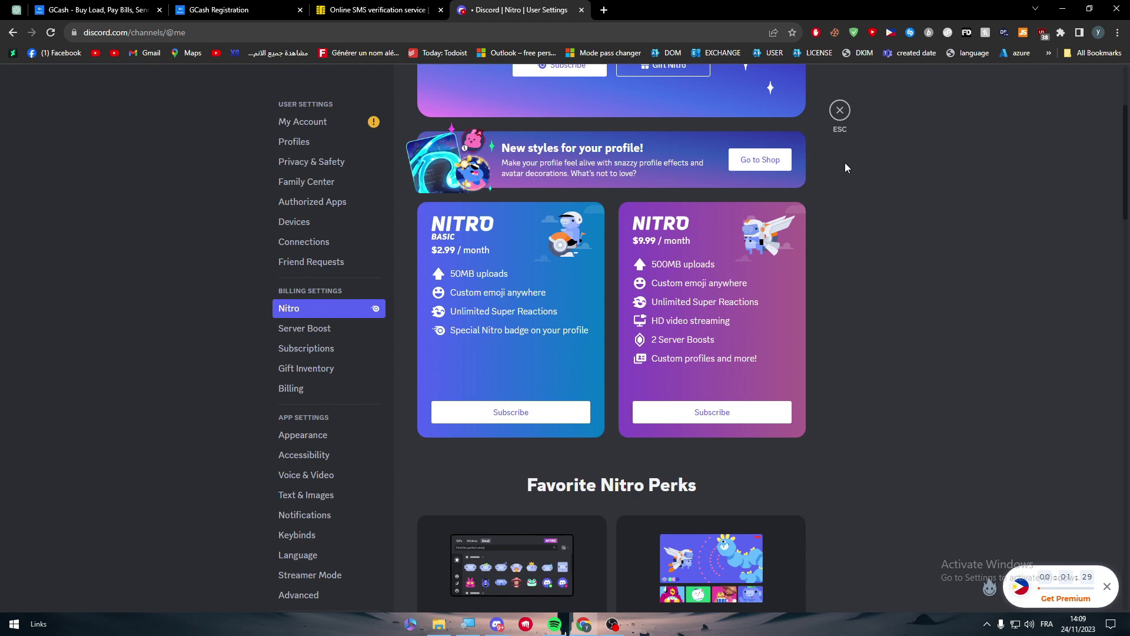
click(840, 111)
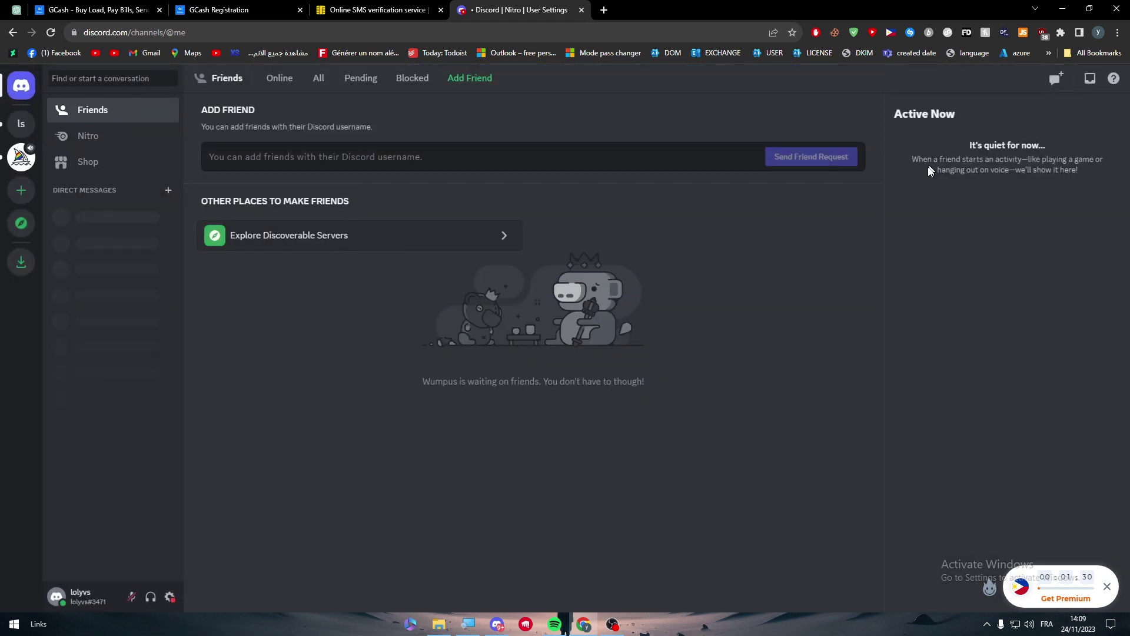
click(22, 125)
click(84, 204)
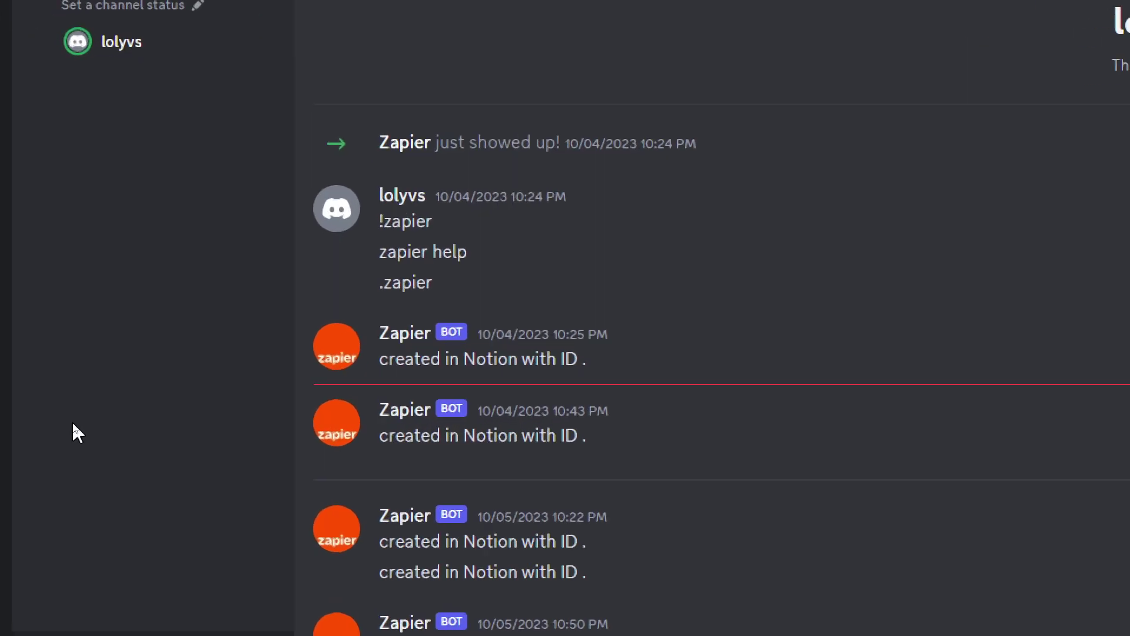
- Share the entire screen in the General voice call
click(139, 505)
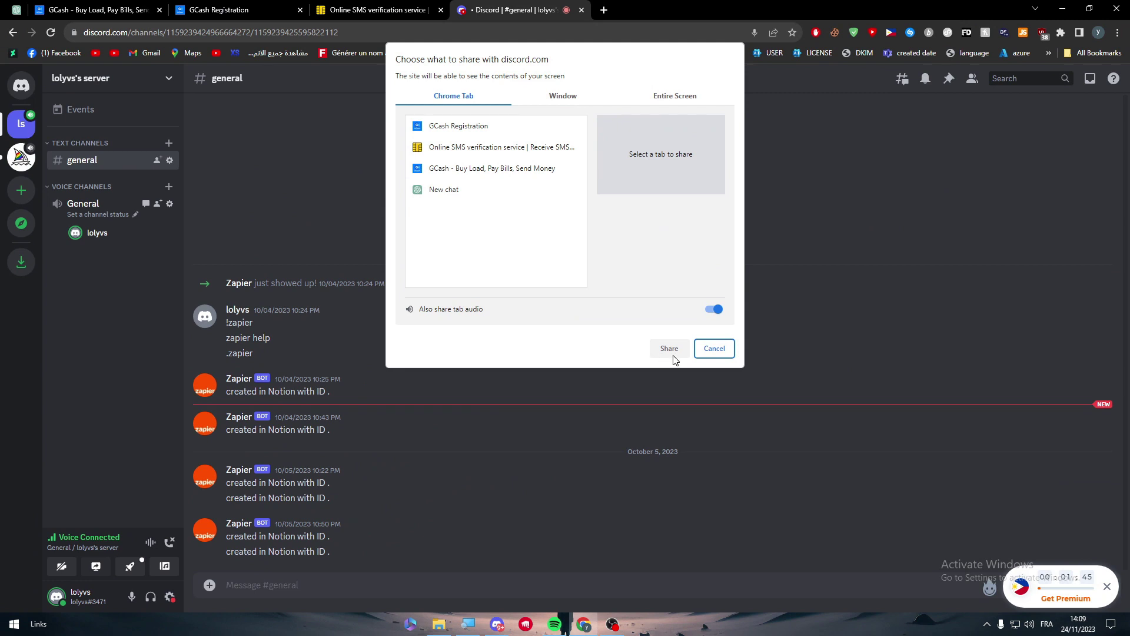
click(557, 98)
click(458, 97)
click(670, 98)
click(483, 177)
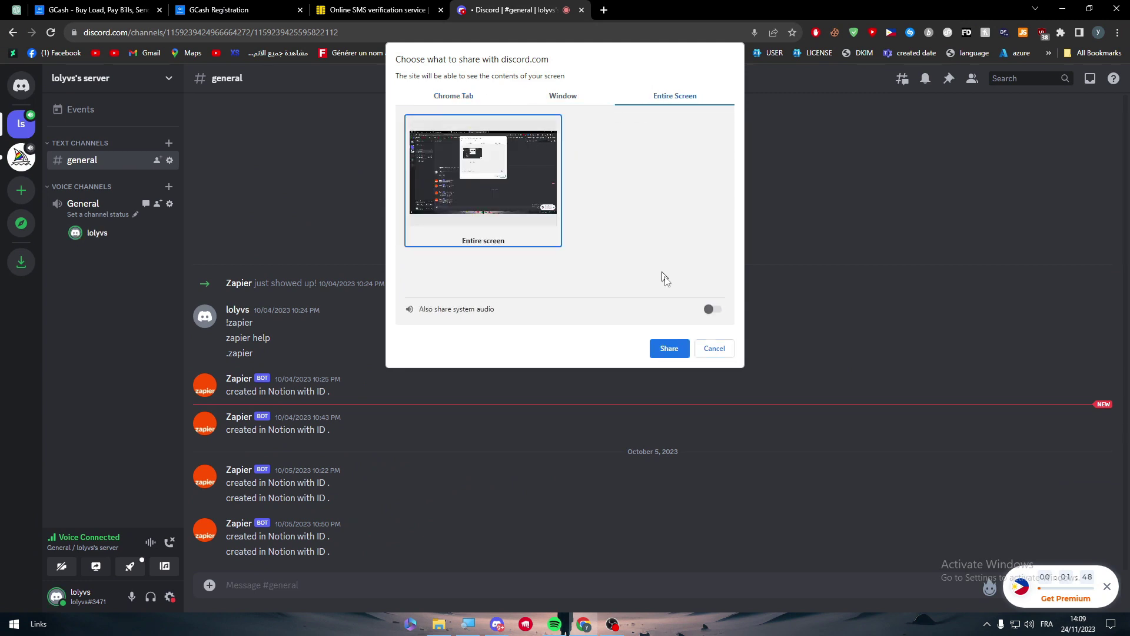
click(669, 355)
- Check the stream view's options and source choices, keeping the current shared screen
click(930, 440)
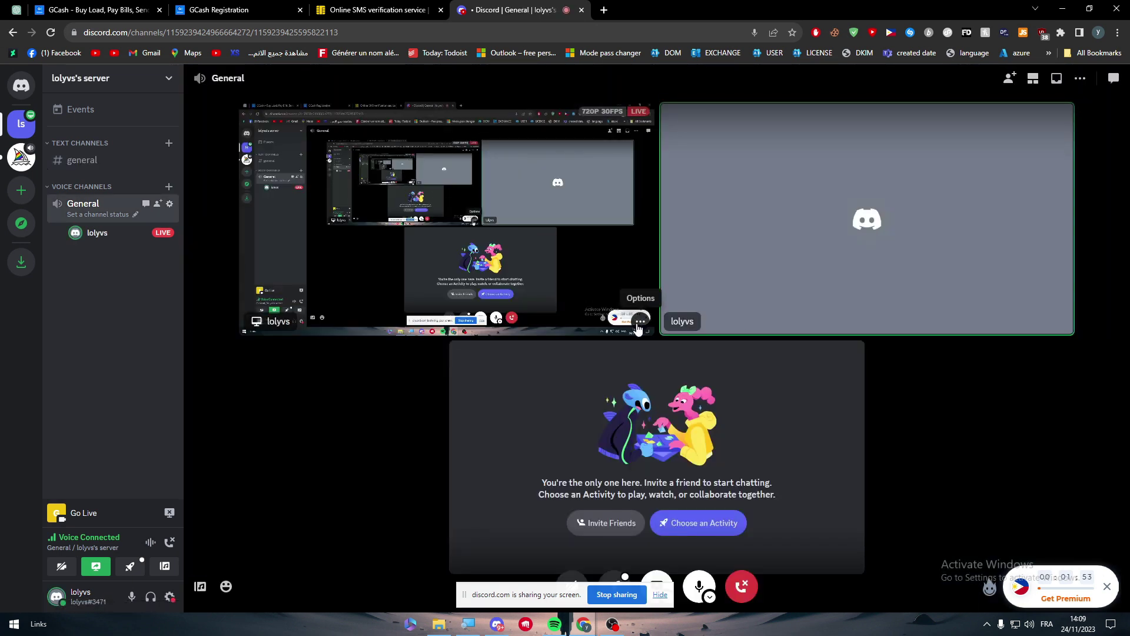
click(639, 324)
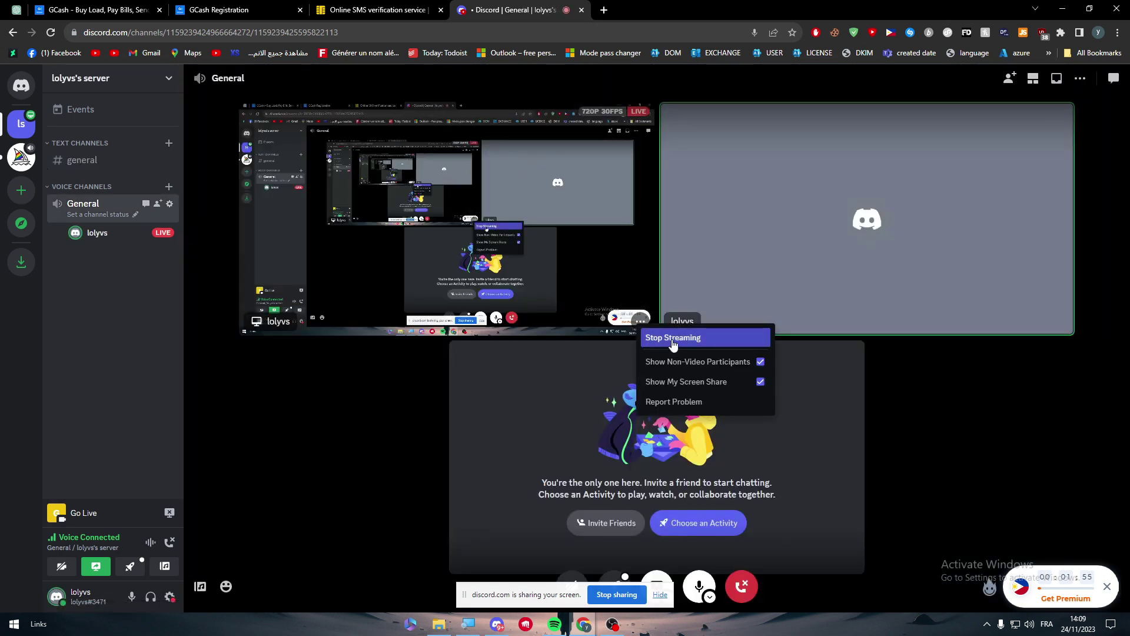
click(96, 567)
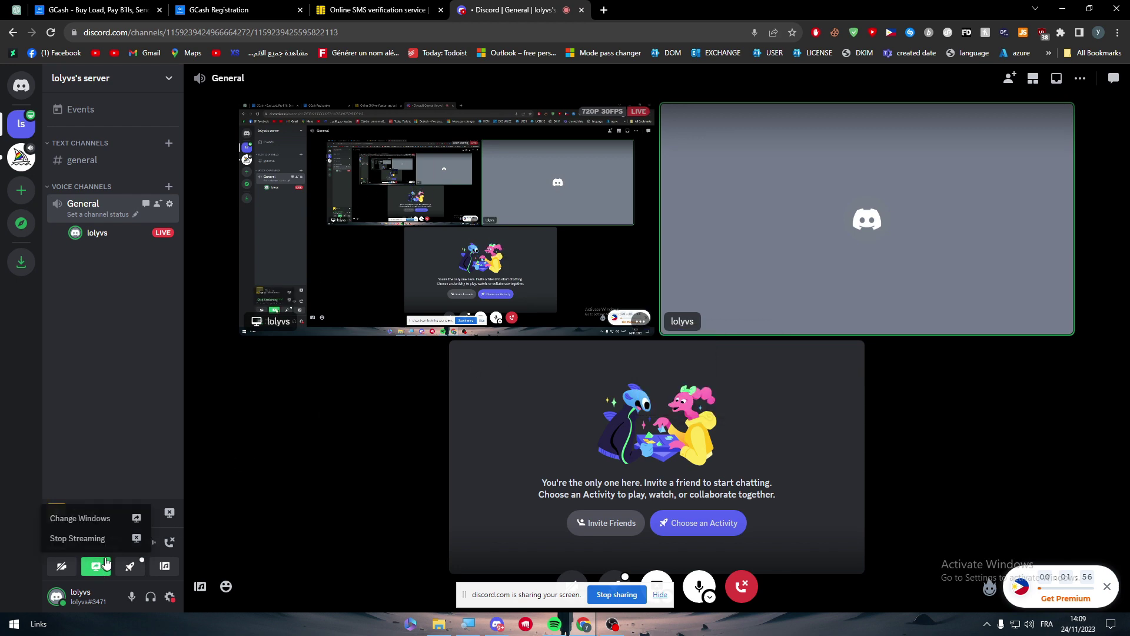
click(103, 520)
click(714, 348)
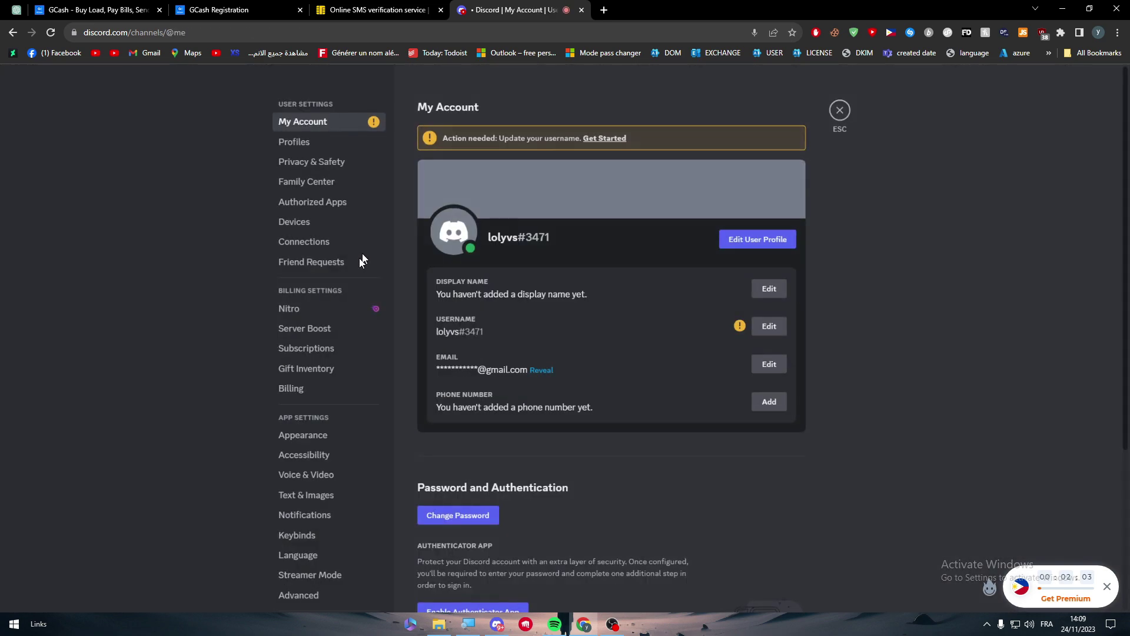
- Scroll through the Nitro Basic and Nitro plan cards in settings
click(330, 309)
scroll(658, 282, down, 8)
scroll(665, 292, up, 5)
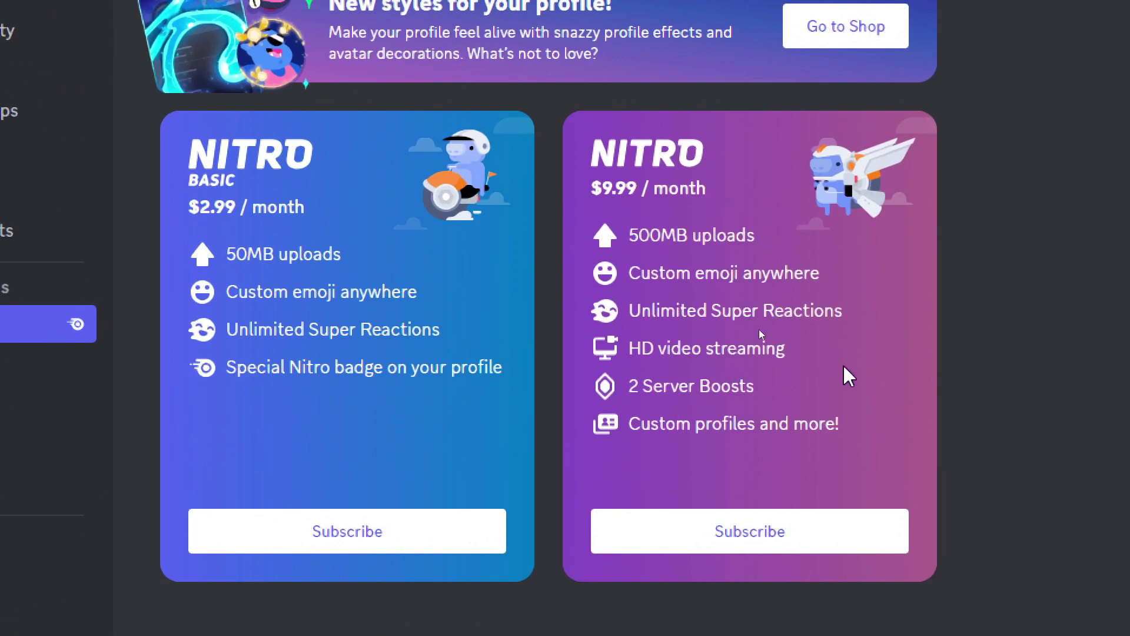
- Preview and close the yearly $99.99 Nitro checkout, then exit settings to Add Friend
click(732, 533)
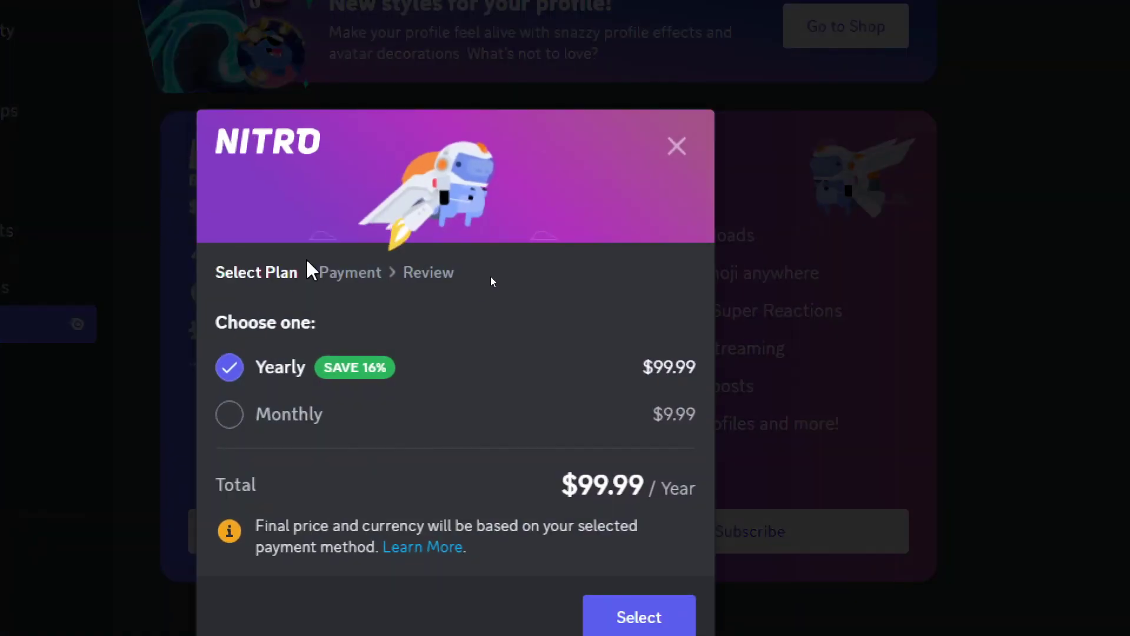
click(680, 145)
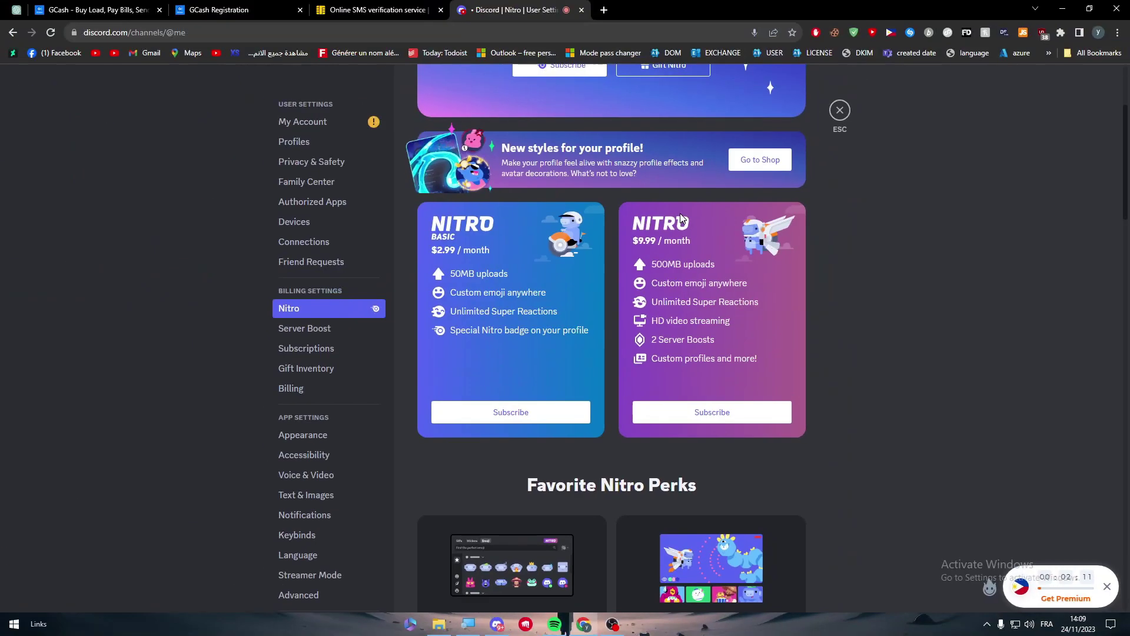
scroll(680, 213, up, 3)
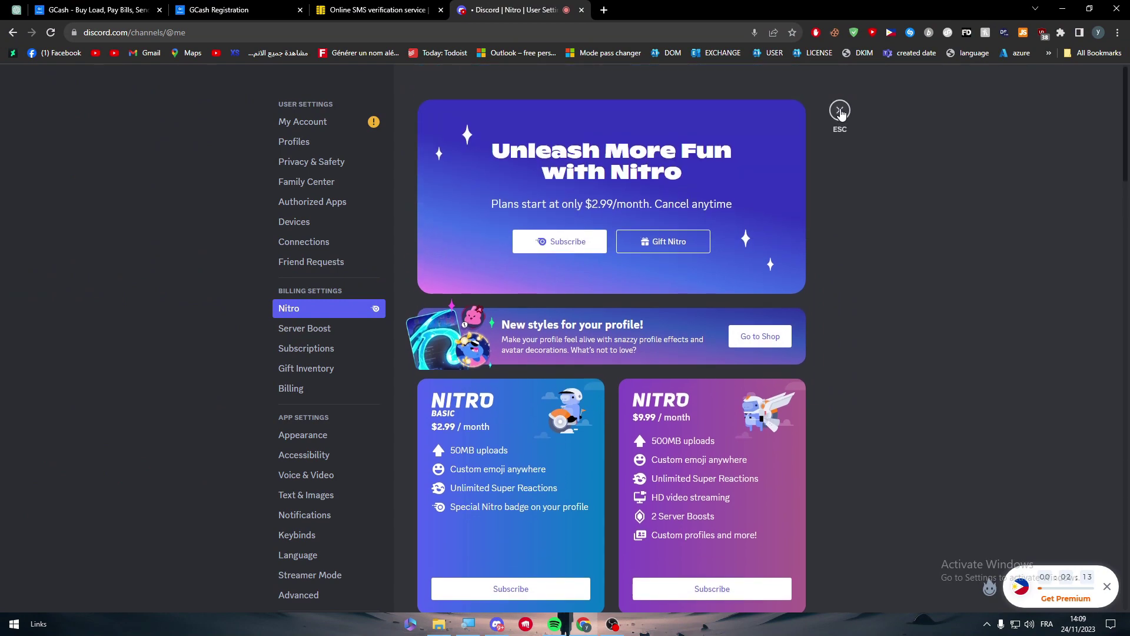
click(840, 111)
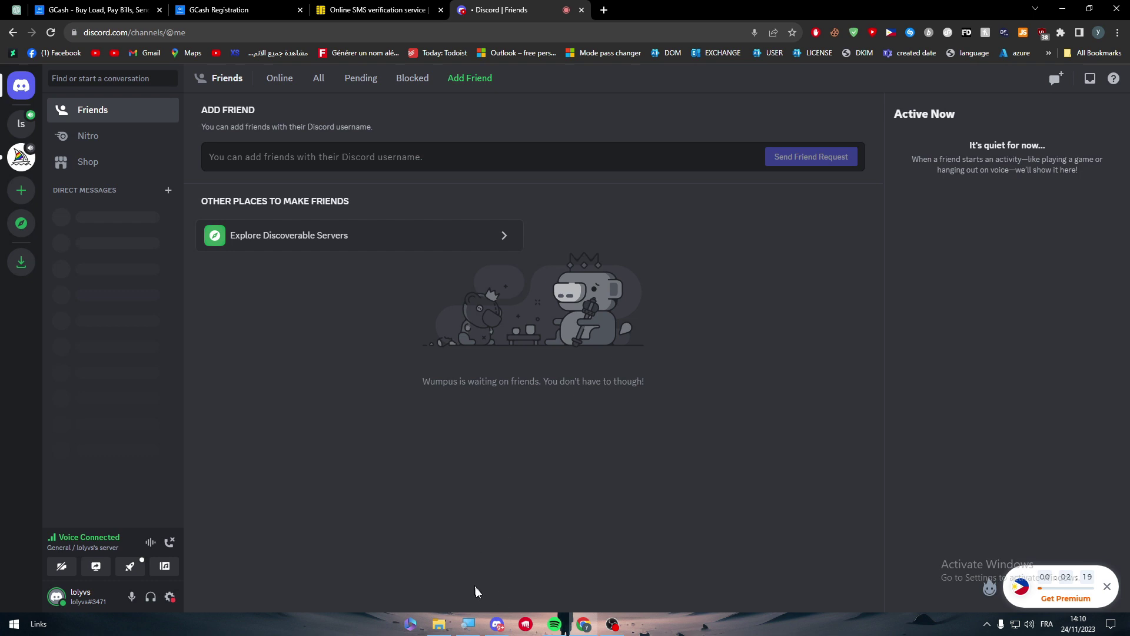
click(497, 623)
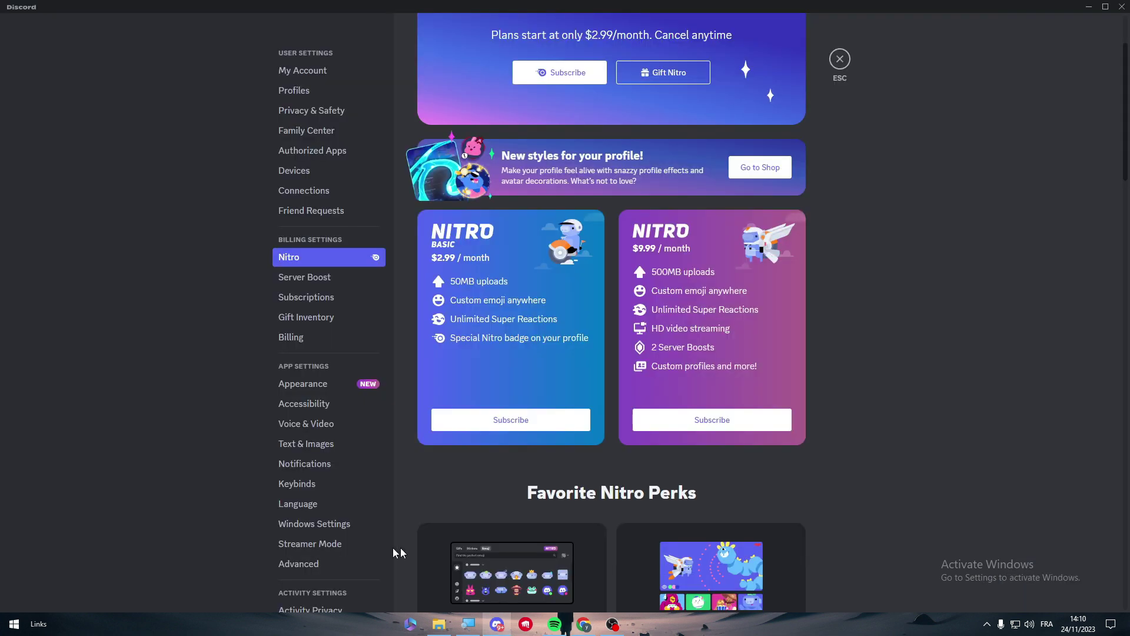
click(844, 60)
click(97, 567)
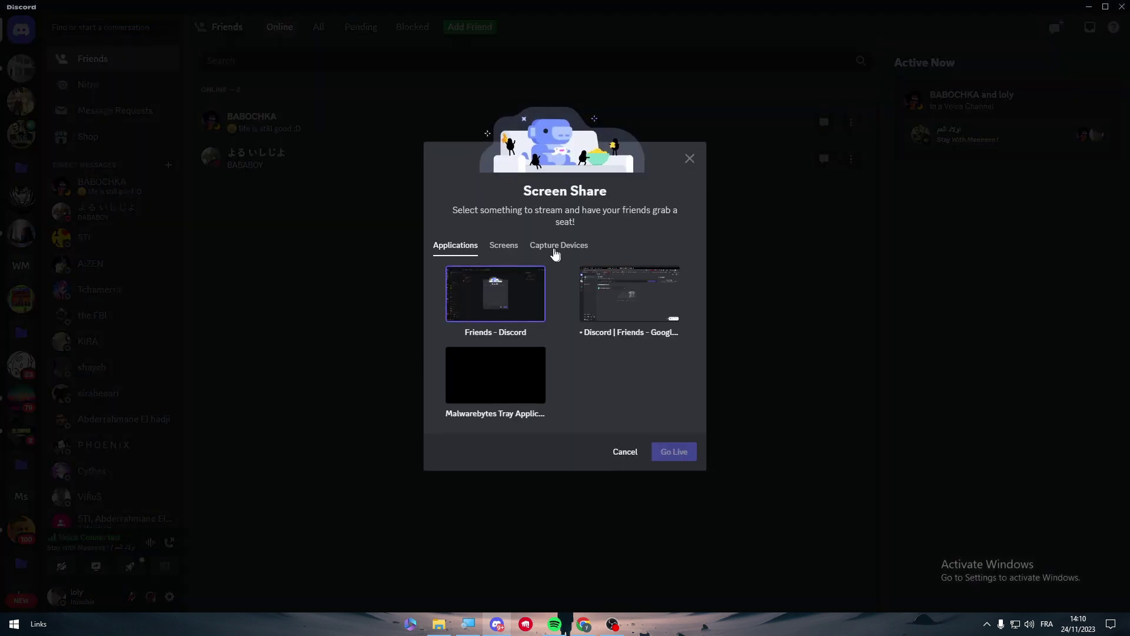
click(510, 246)
click(500, 287)
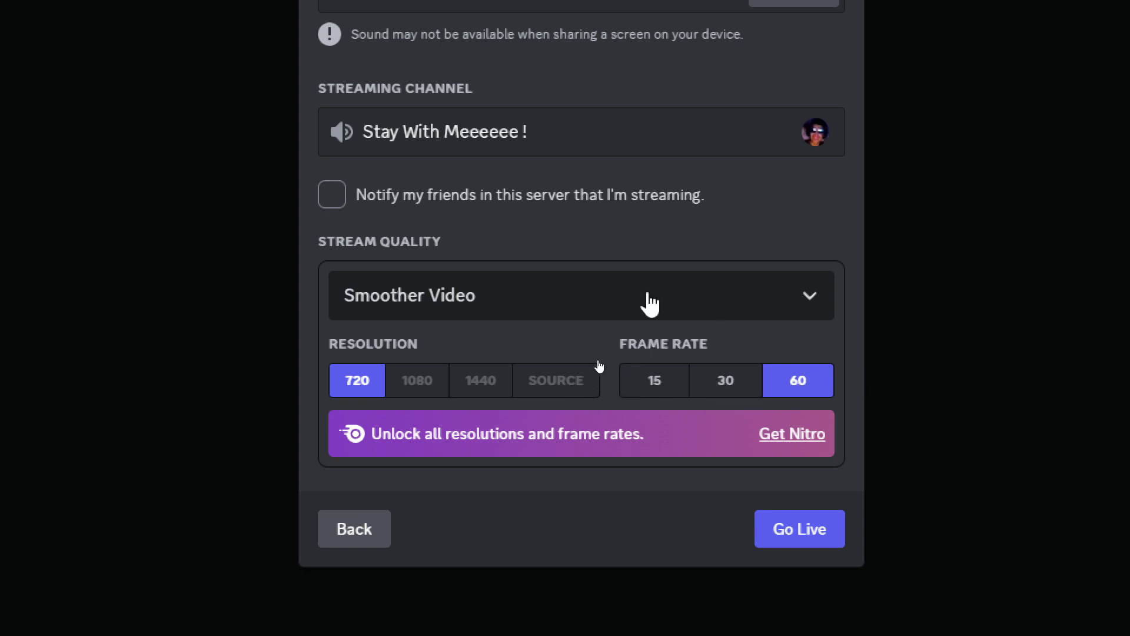
click(689, 131)
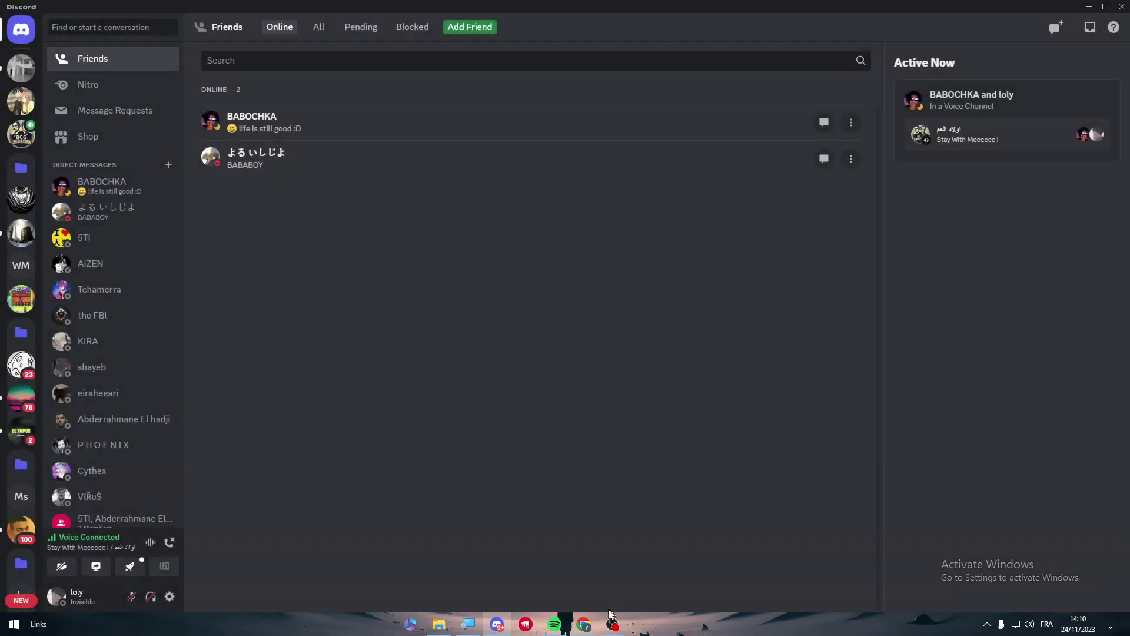
click(496, 623)
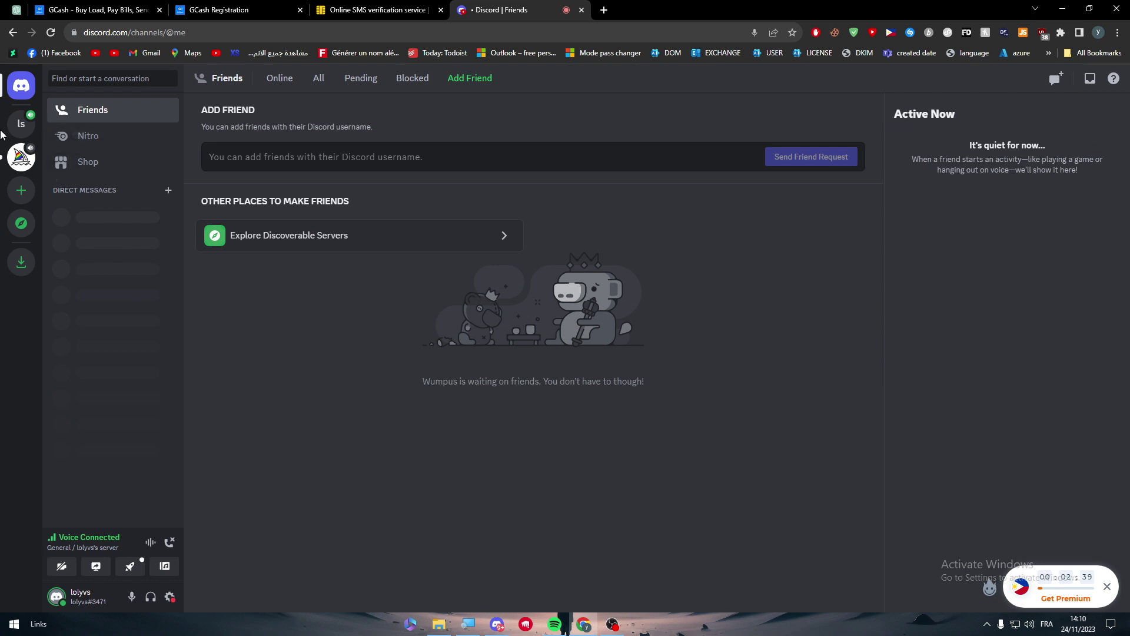
- Open the server's Server Boost page and scroll through Level 1 (2 Boosts) and Level 2 (7 Boosts) perks
click(21, 124)
click(168, 82)
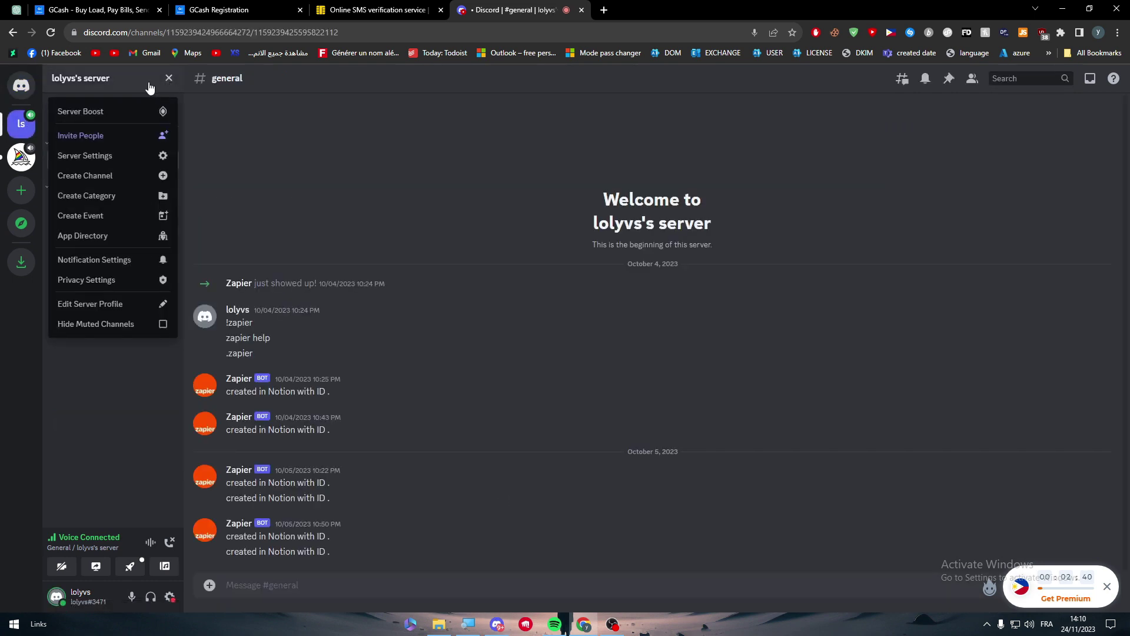
click(64, 113)
scroll(416, 492, down, 2)
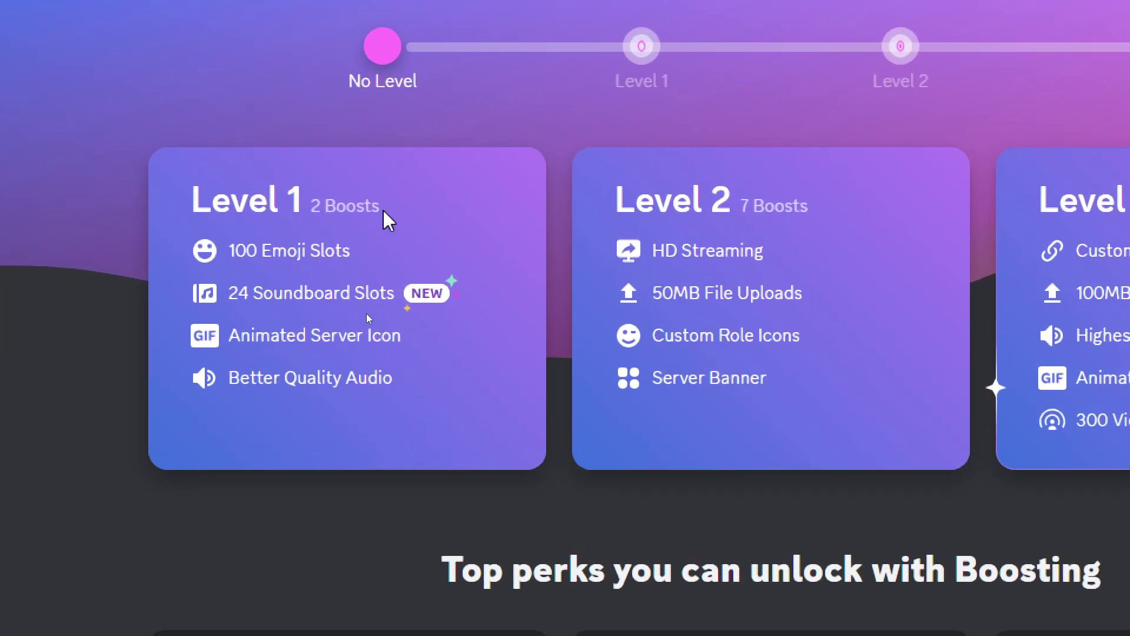
scroll(383, 210, up, 2)
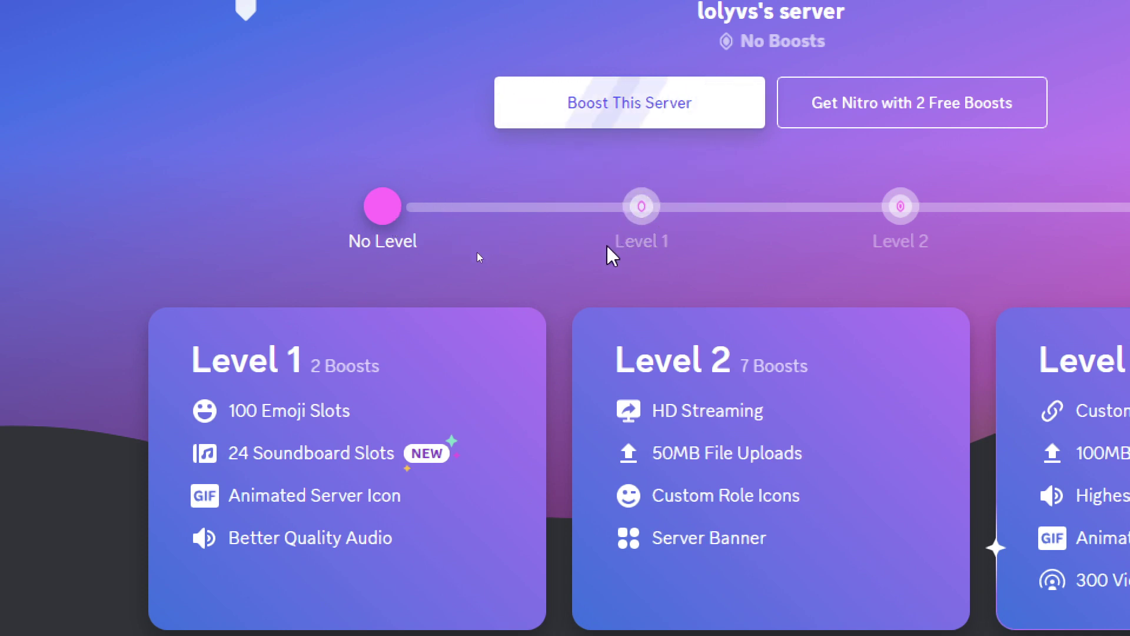
scroll(606, 253, down, 2)
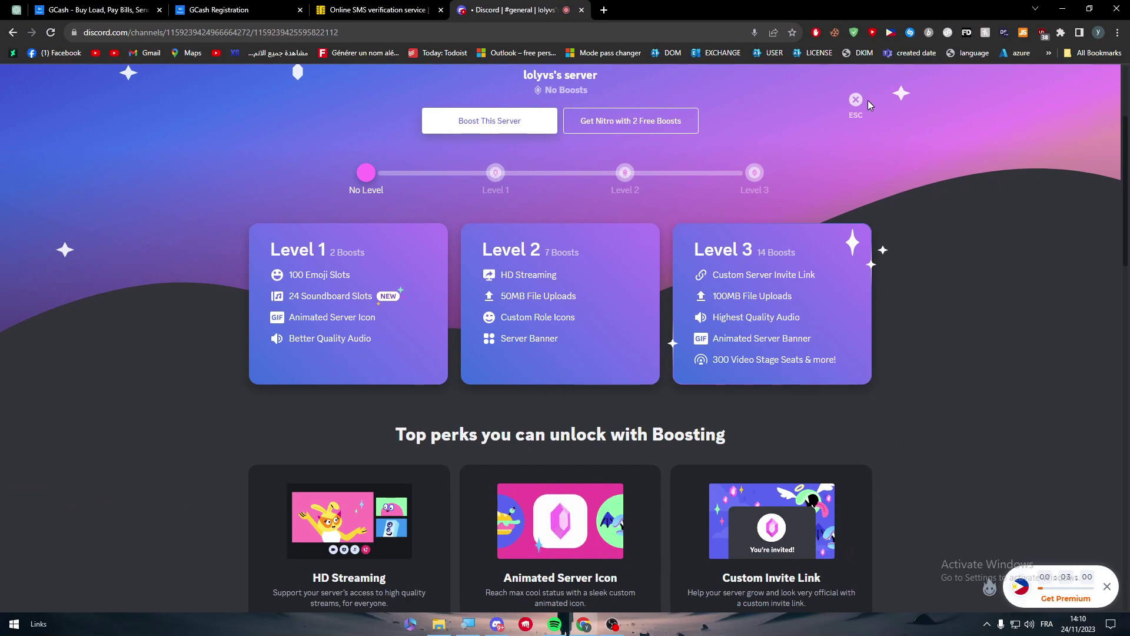
- Close the server boost page and go to the profile section of user settings
click(857, 100)
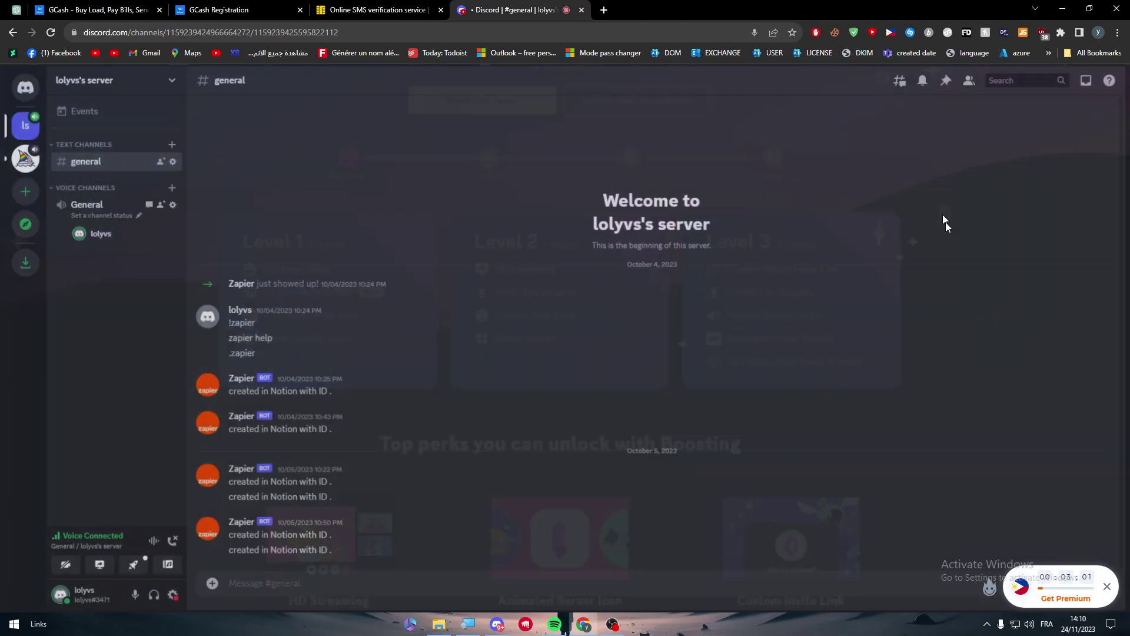
click(170, 596)
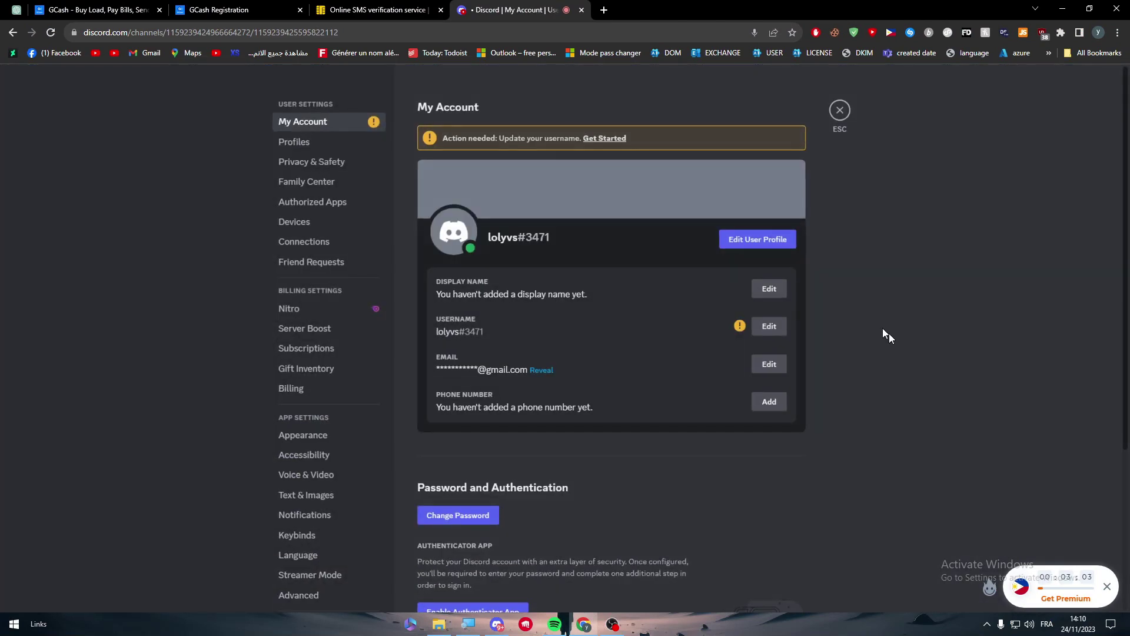
click(313, 141)
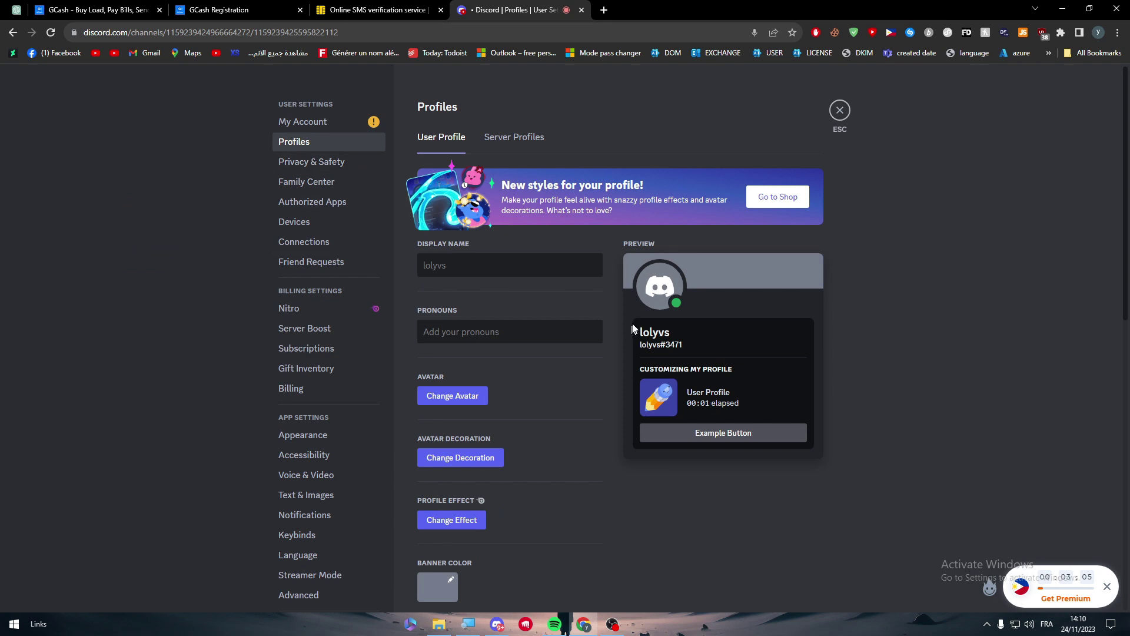
- Preview the confused man GIF from the confused category as an animated avatar, then leave the preview
click(659, 294)
click(725, 307)
click(627, 348)
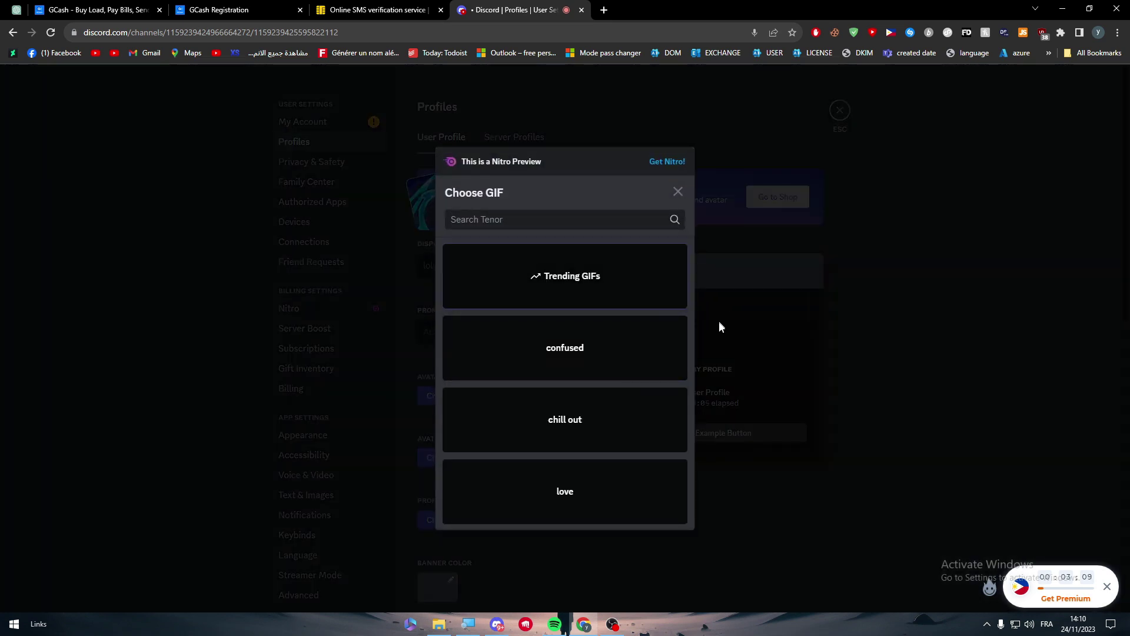
click(605, 338)
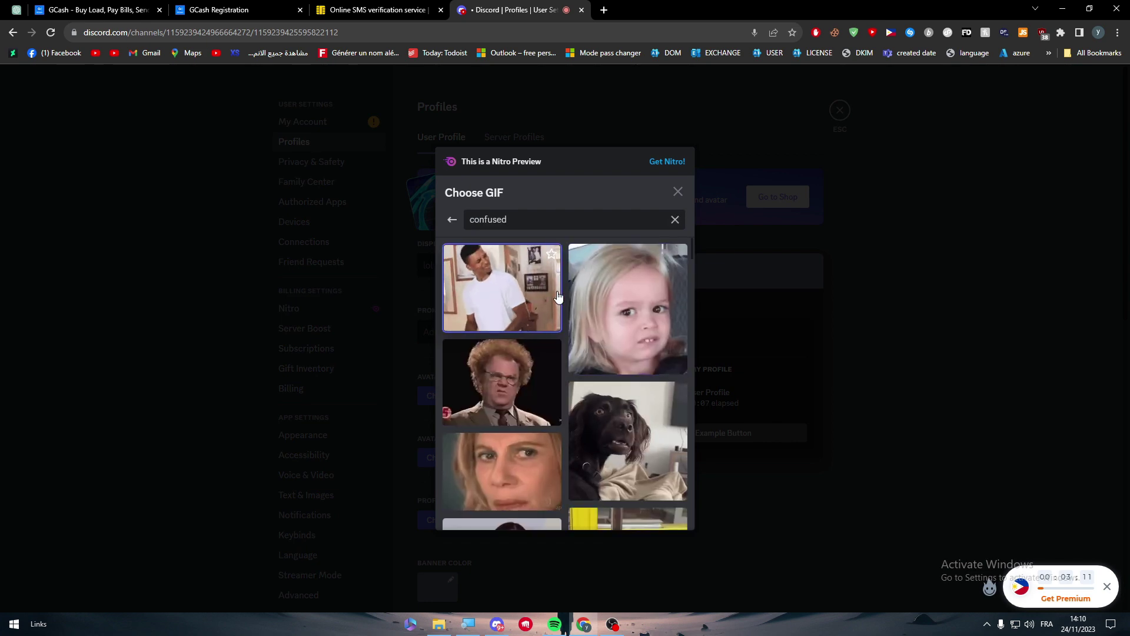
click(502, 289)
click(710, 511)
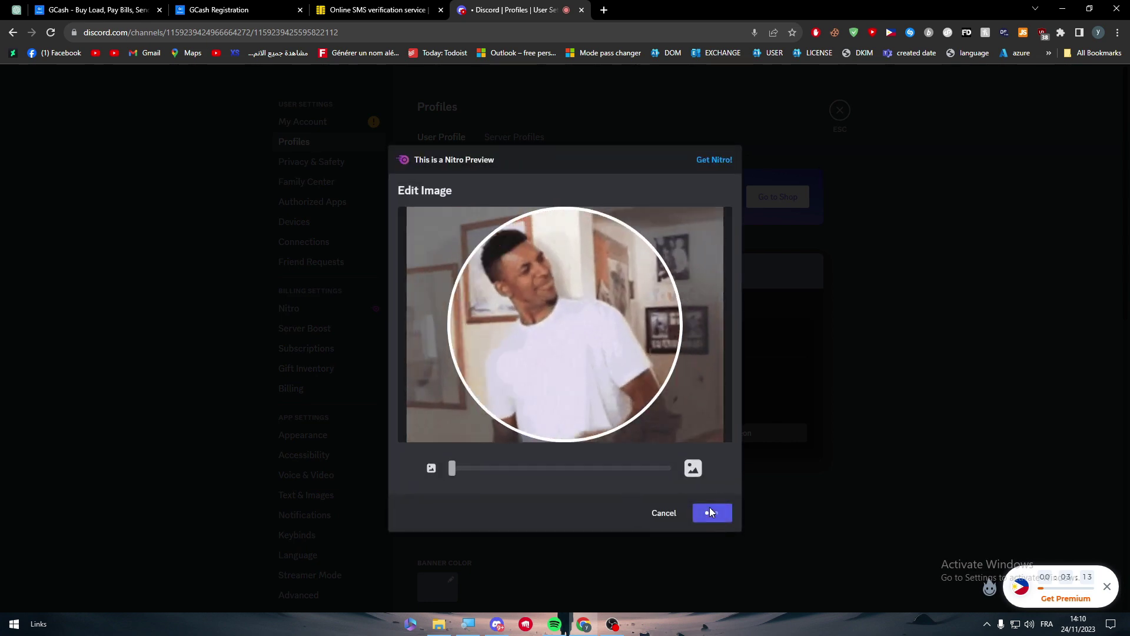
click(560, 462)
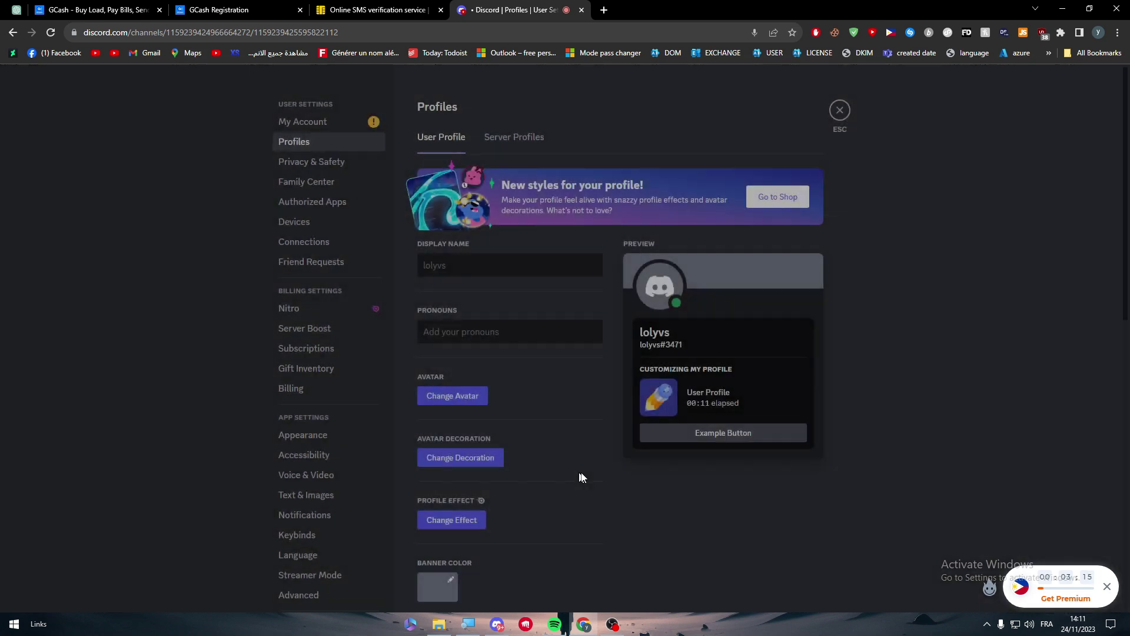
- Try adding a custom profile banner, dismiss the Nitro upsell, and close settings
click(751, 280)
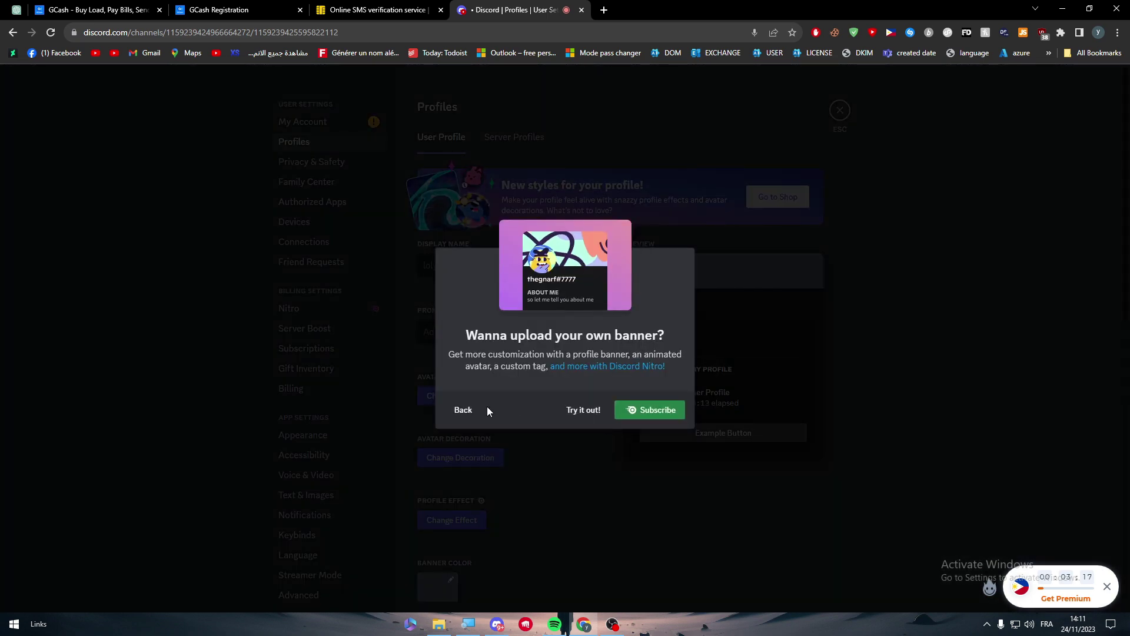
click(464, 411)
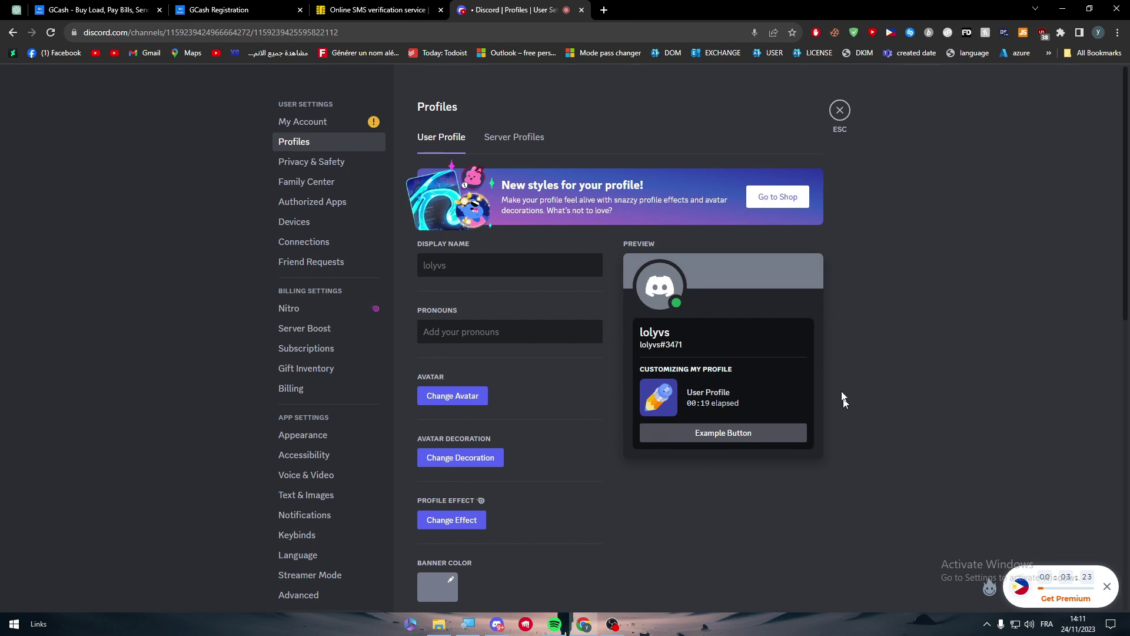
click(841, 112)
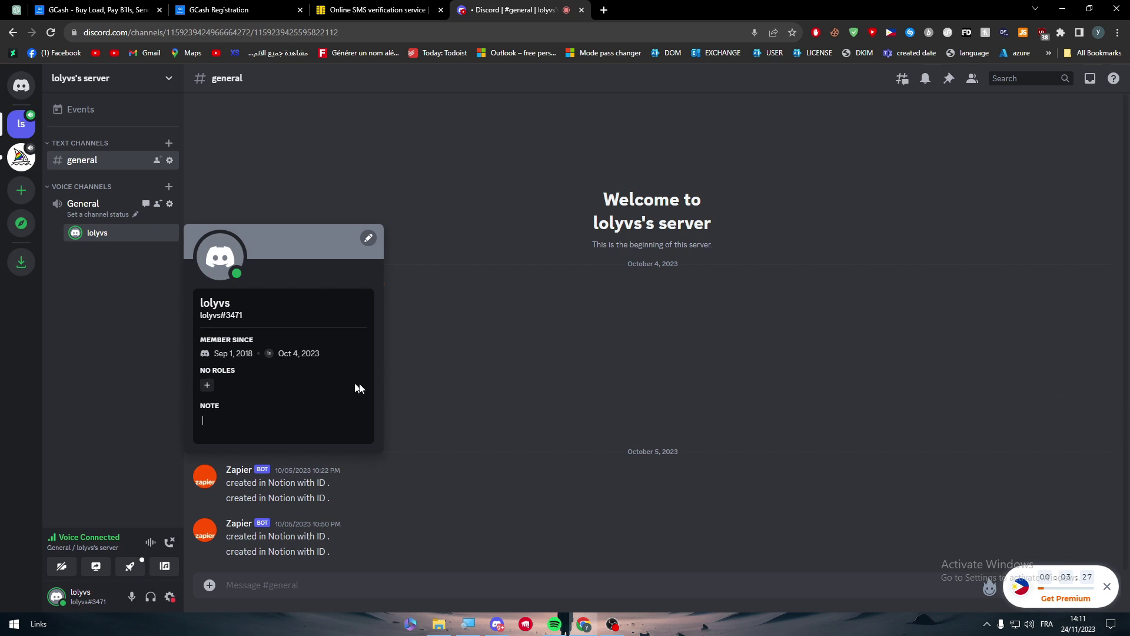
- Close the profile popout and scroll through the plans, comparing Nitro Basic $2.99 with Nitro $9.99
click(507, 325)
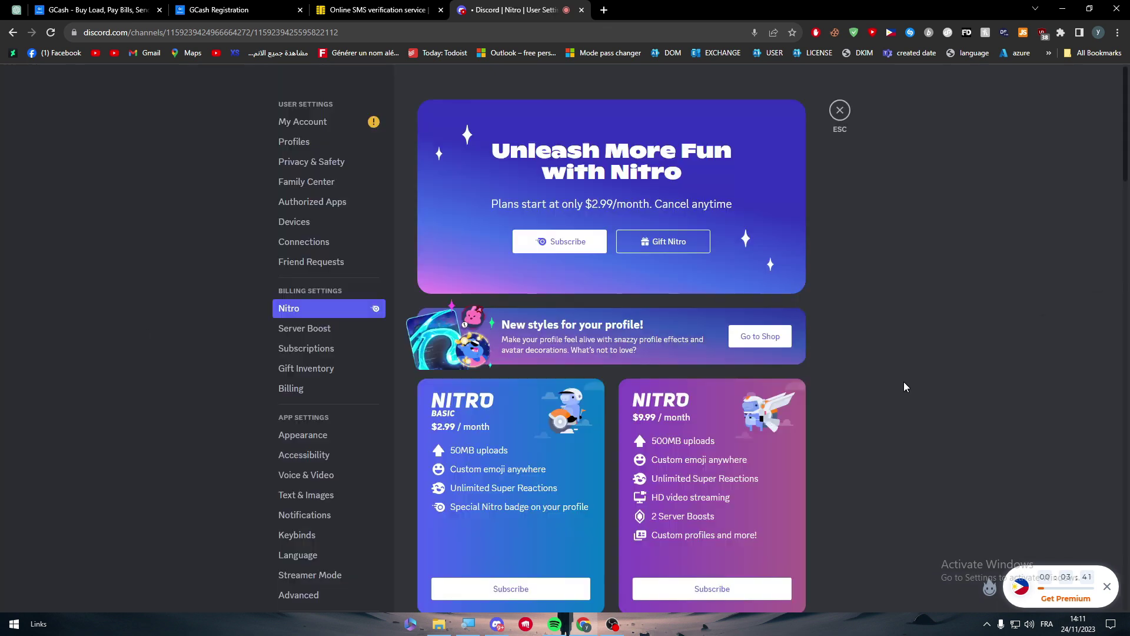
scroll(829, 368, down, 2)
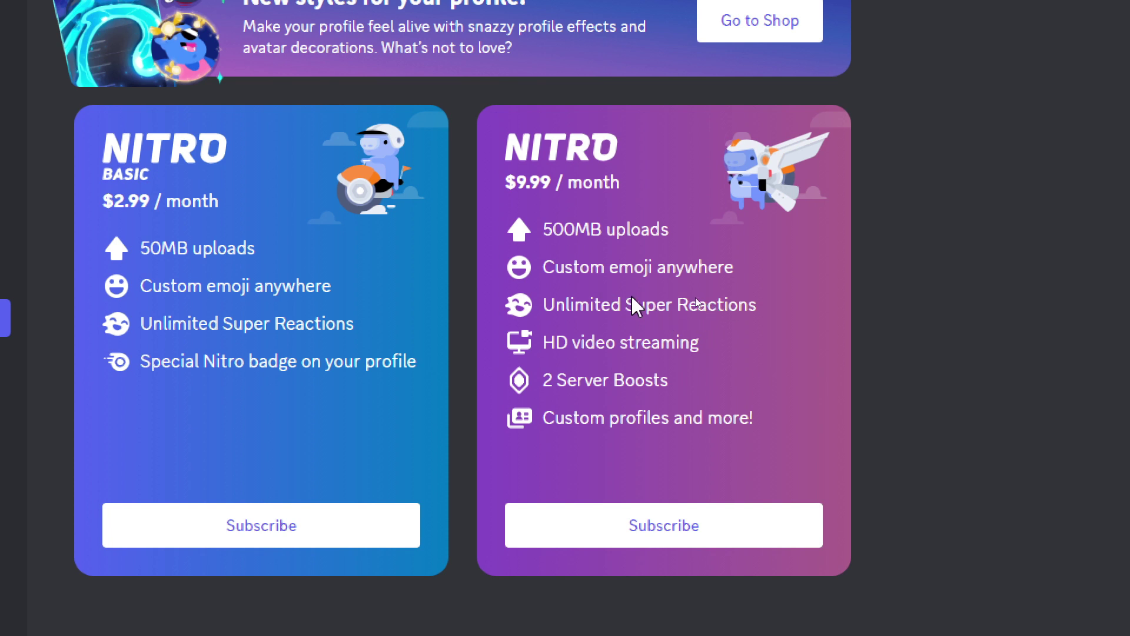
scroll(618, 294, up, 2)
scroll(618, 295, down, 2)
scroll(508, 252, down, 2)
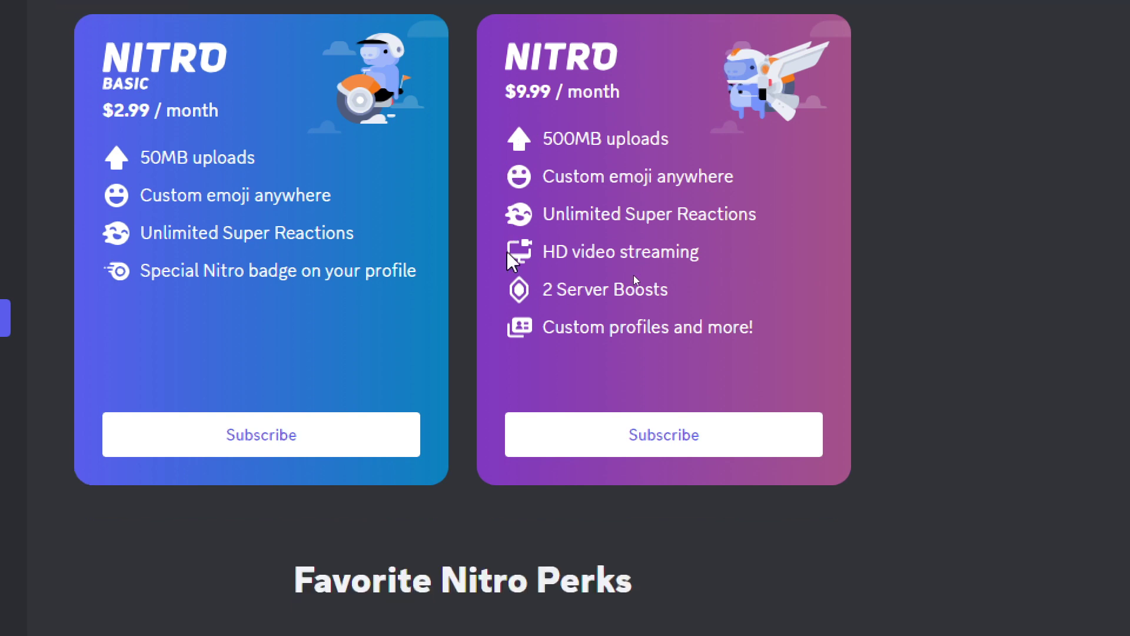
scroll(506, 241, up, 3)
scroll(501, 254, down, 2)
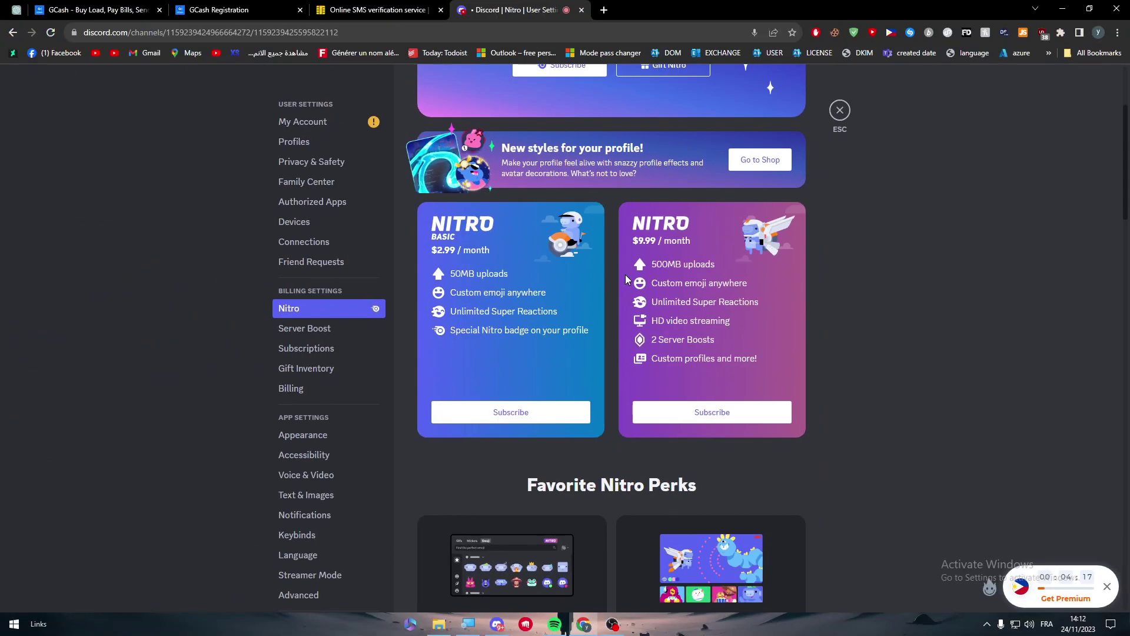
- Subscribe to the $9.99 Nitro plan on monthly billing and continue to the payment type step
click(630, 527)
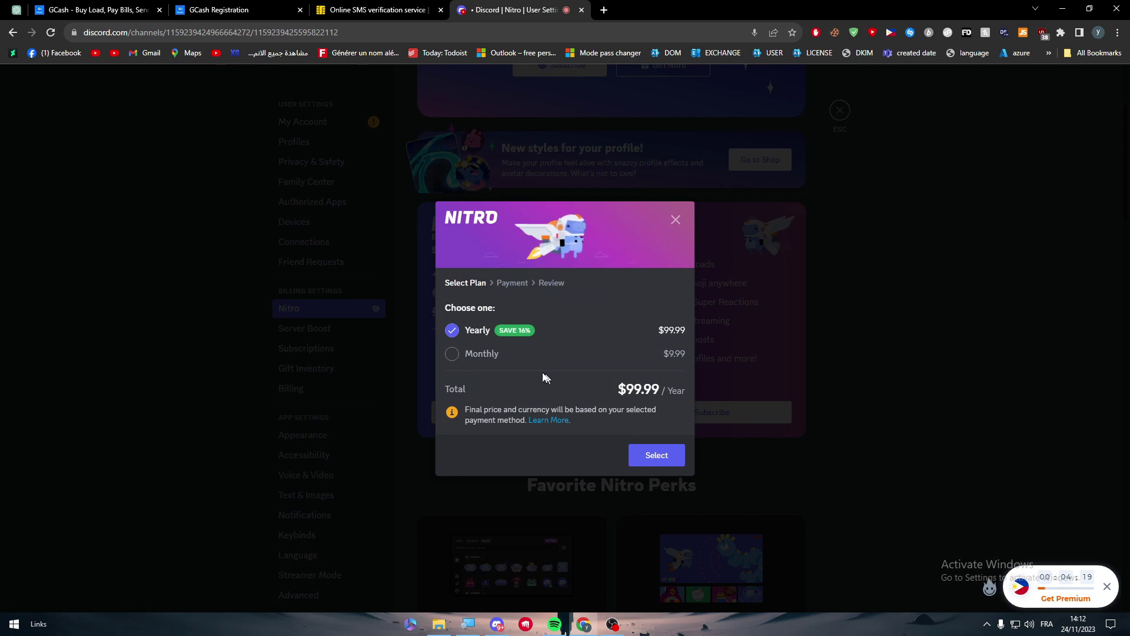
click(481, 355)
click(654, 453)
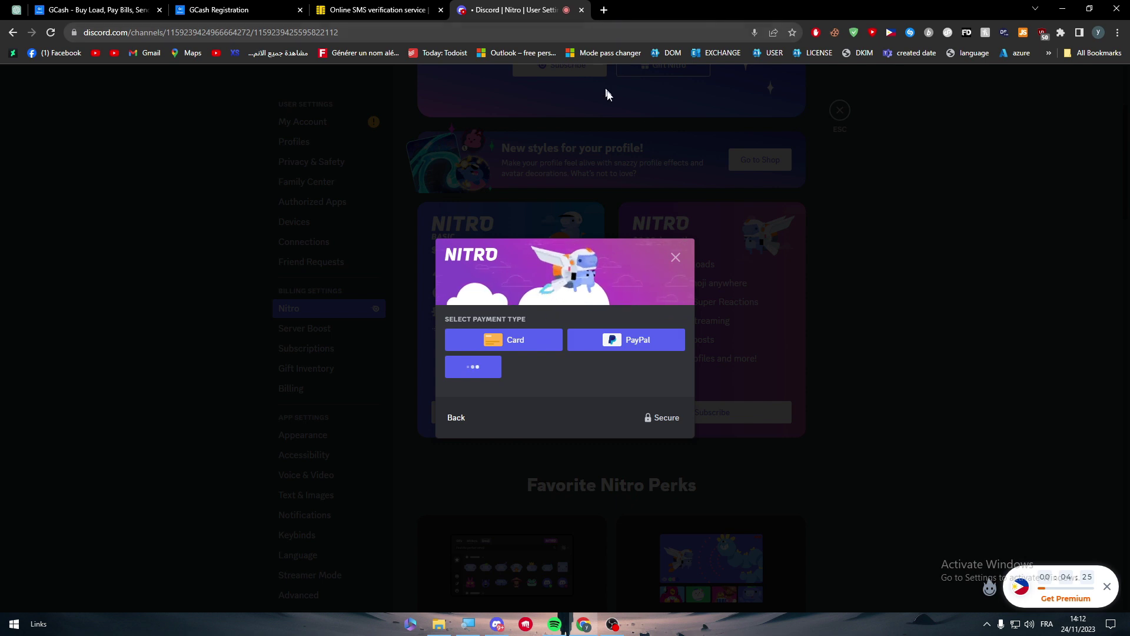
- Check the VPN connection status, cancel the Nitro checkout, and exit settings to #general
click(892, 33)
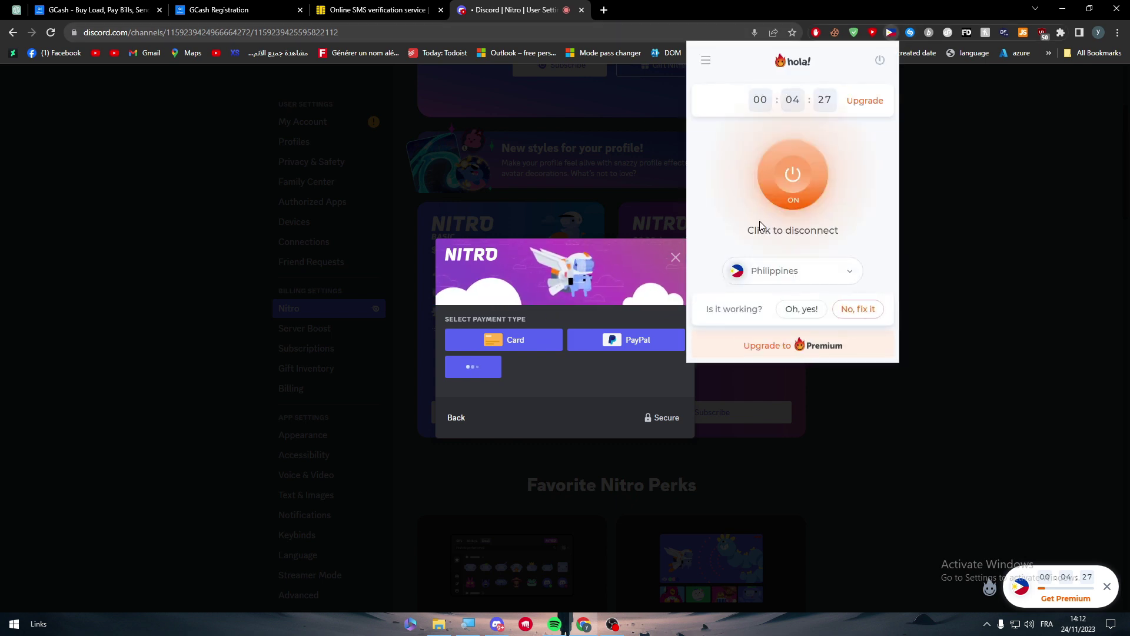
click(547, 273)
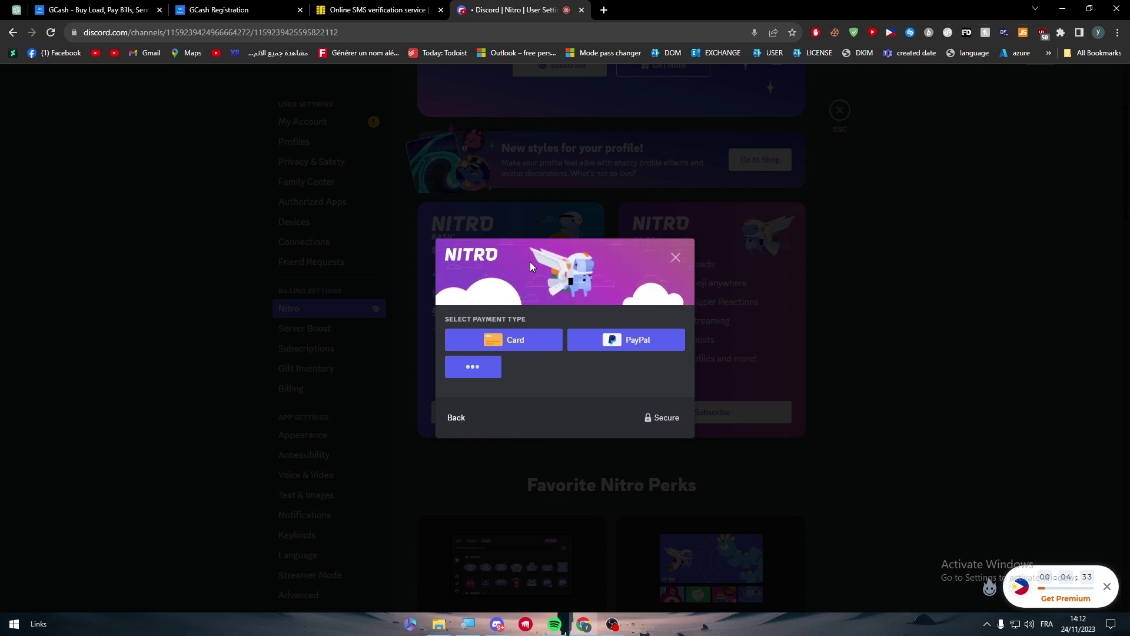
click(676, 259)
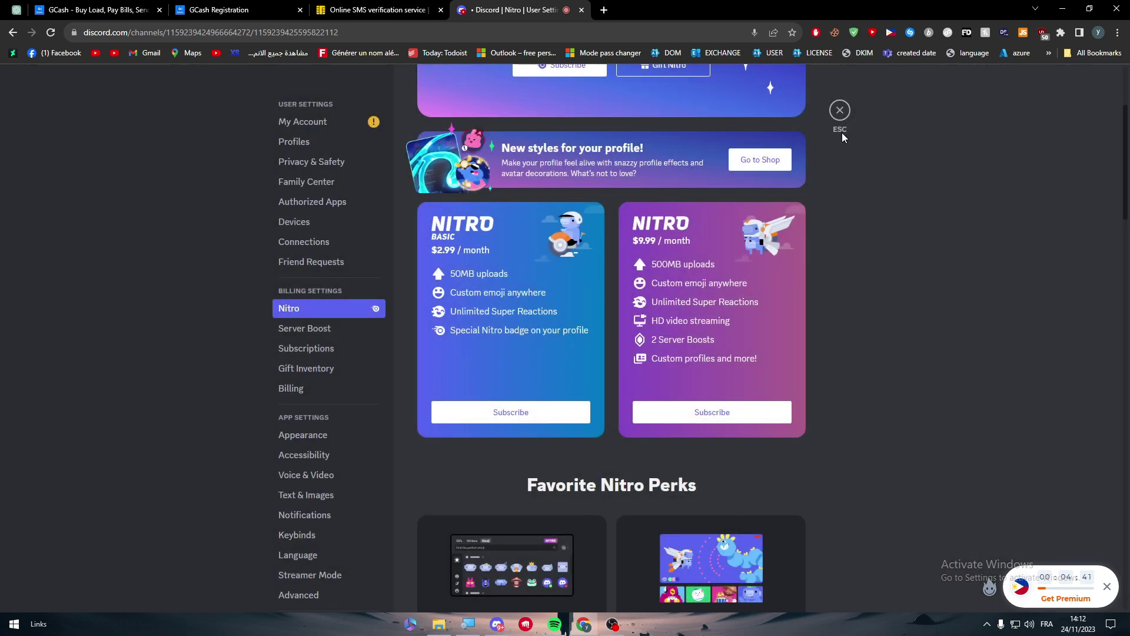
click(840, 112)
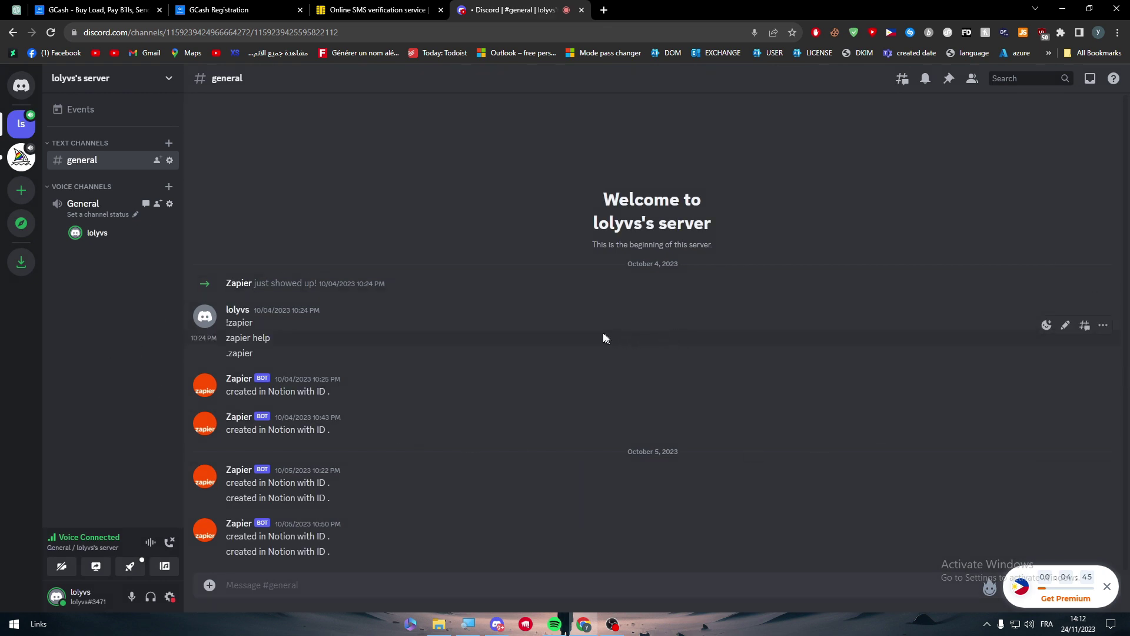
- Return from the GCash site to Discord settings and confirm the VPN is connected to the Philippines
click(177, 12)
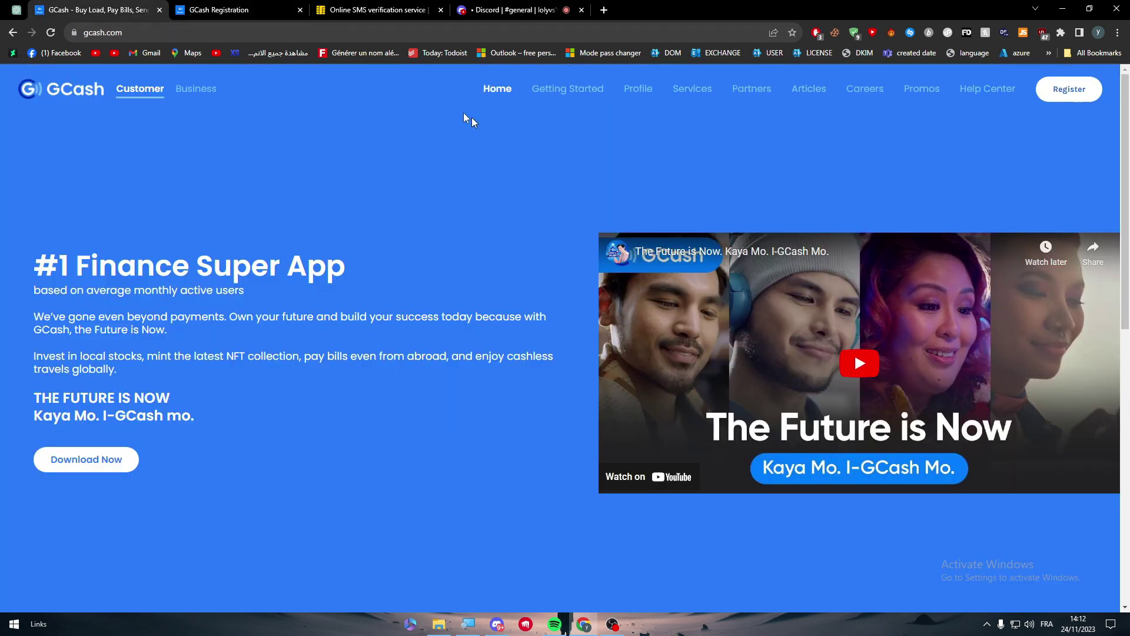
click(540, 7)
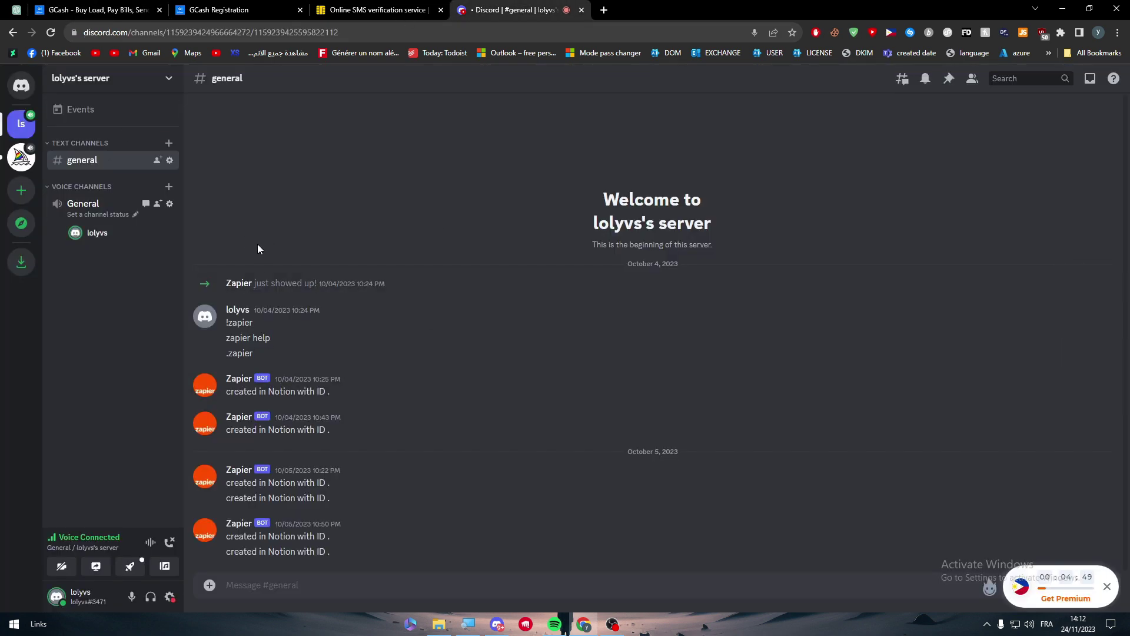
click(170, 597)
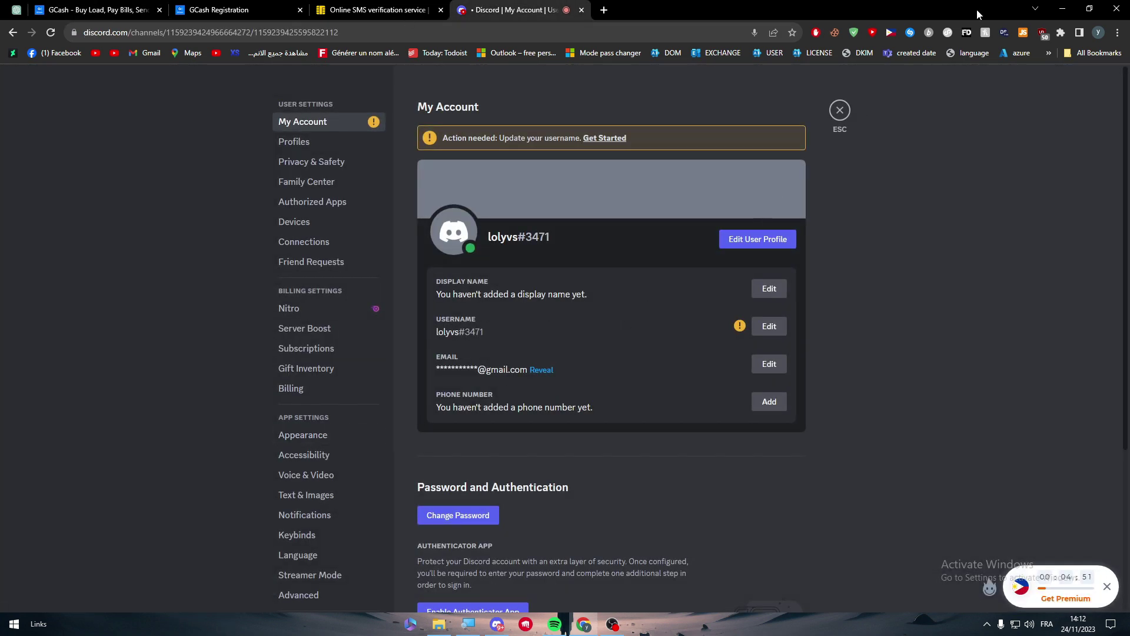
click(892, 33)
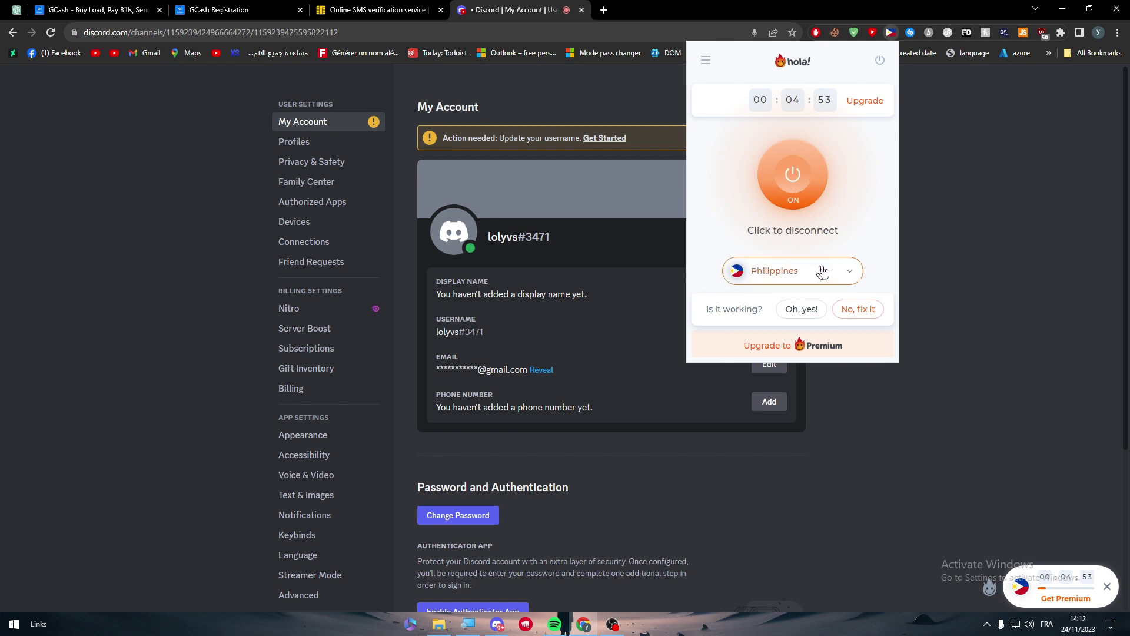
click(954, 231)
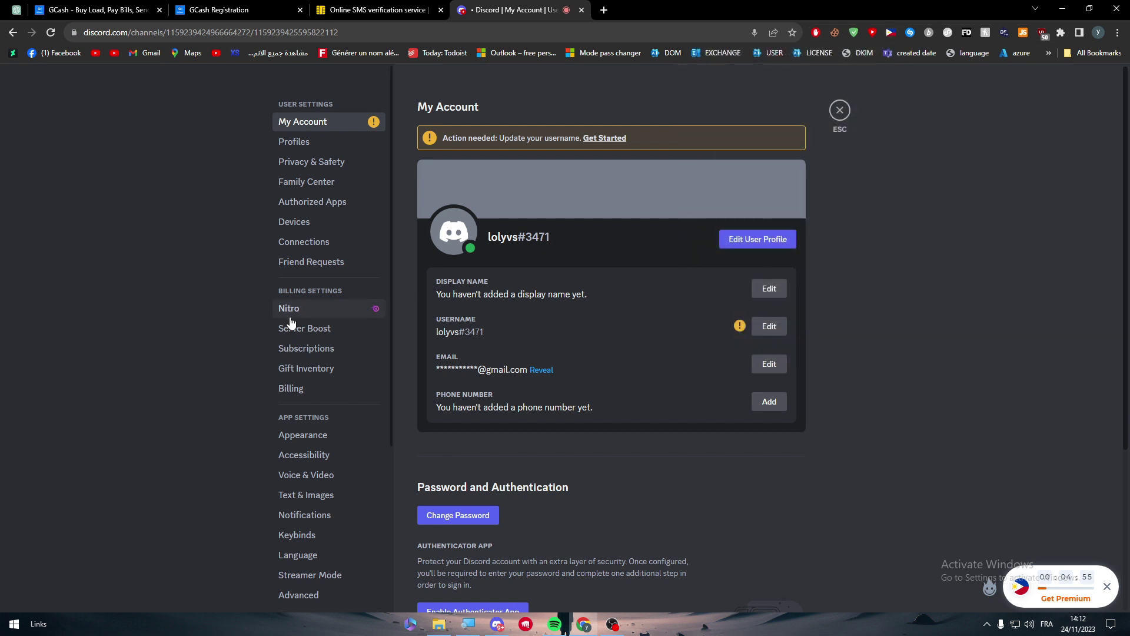
- Take the monthly $9.99 Nitro plan from the Nitro page to the payment step, then cancel
click(330, 314)
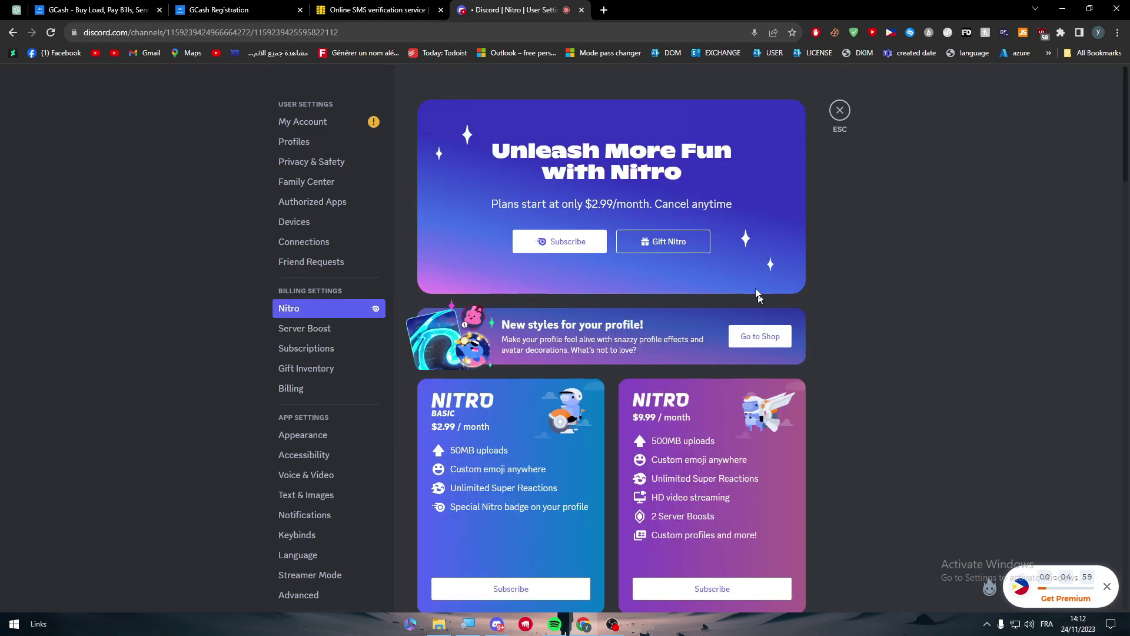
scroll(759, 296, down, 7)
scroll(677, 227, up, 4)
click(693, 410)
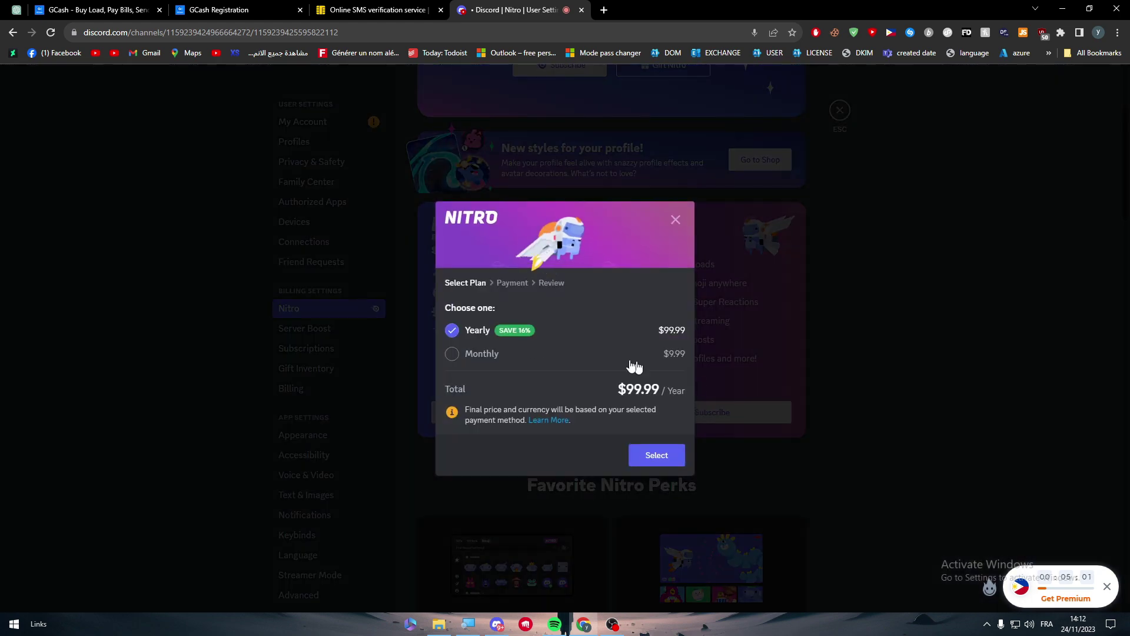
click(488, 354)
click(654, 457)
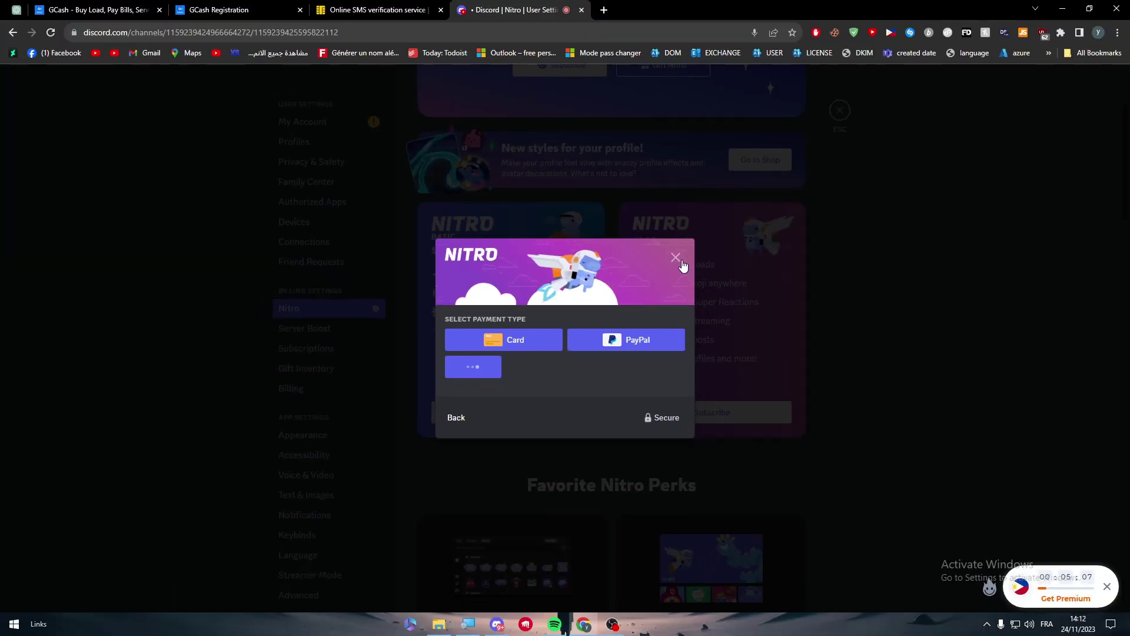
click(676, 258)
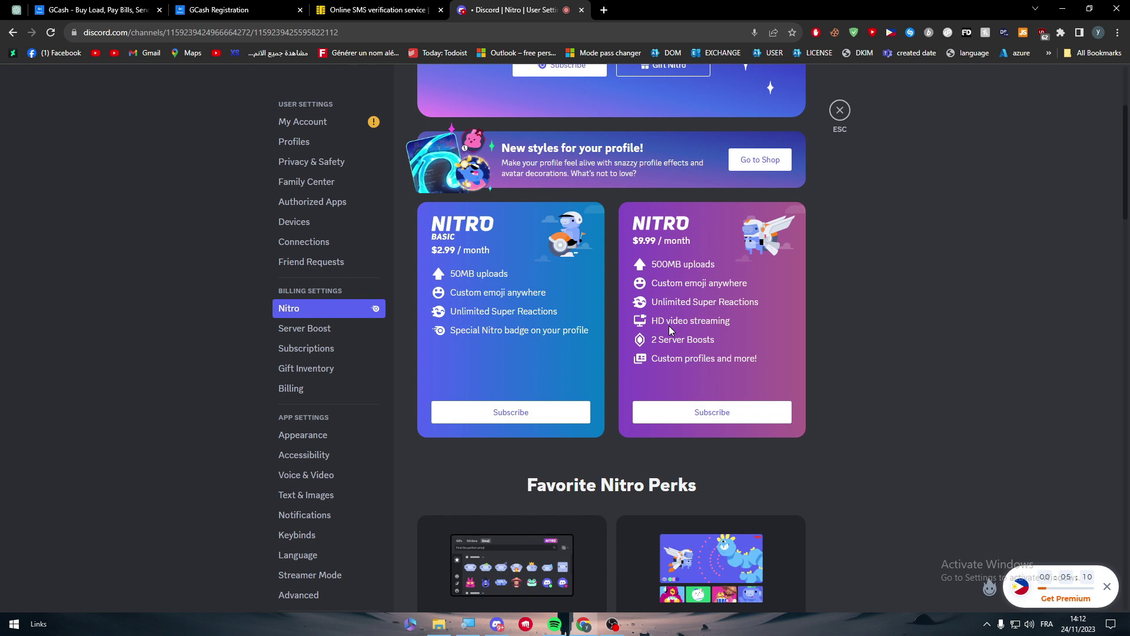